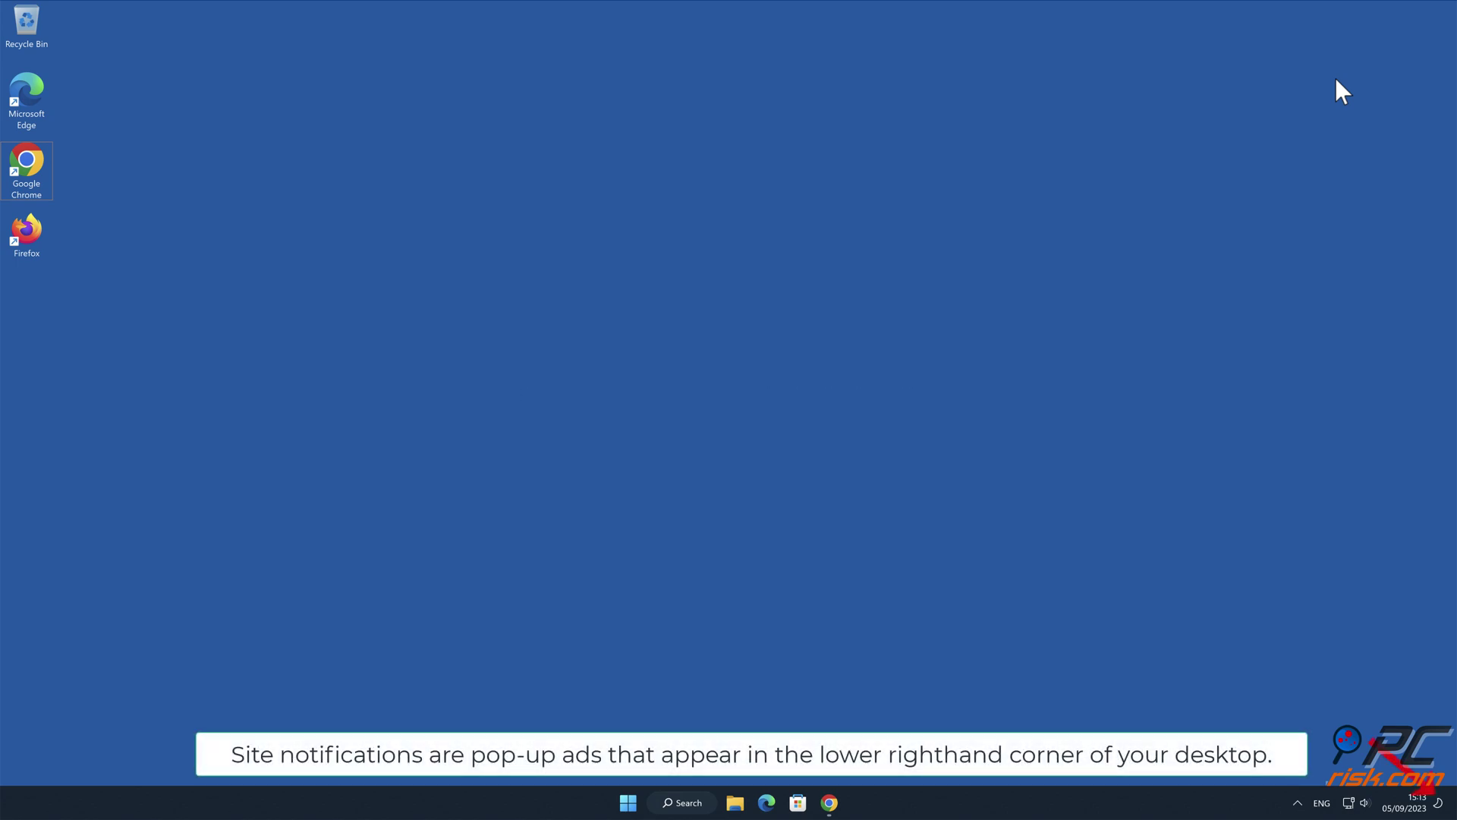
- Allow ramlexllc.com's robot-check page to show notifications, then close Chrome
left_click(829, 802)
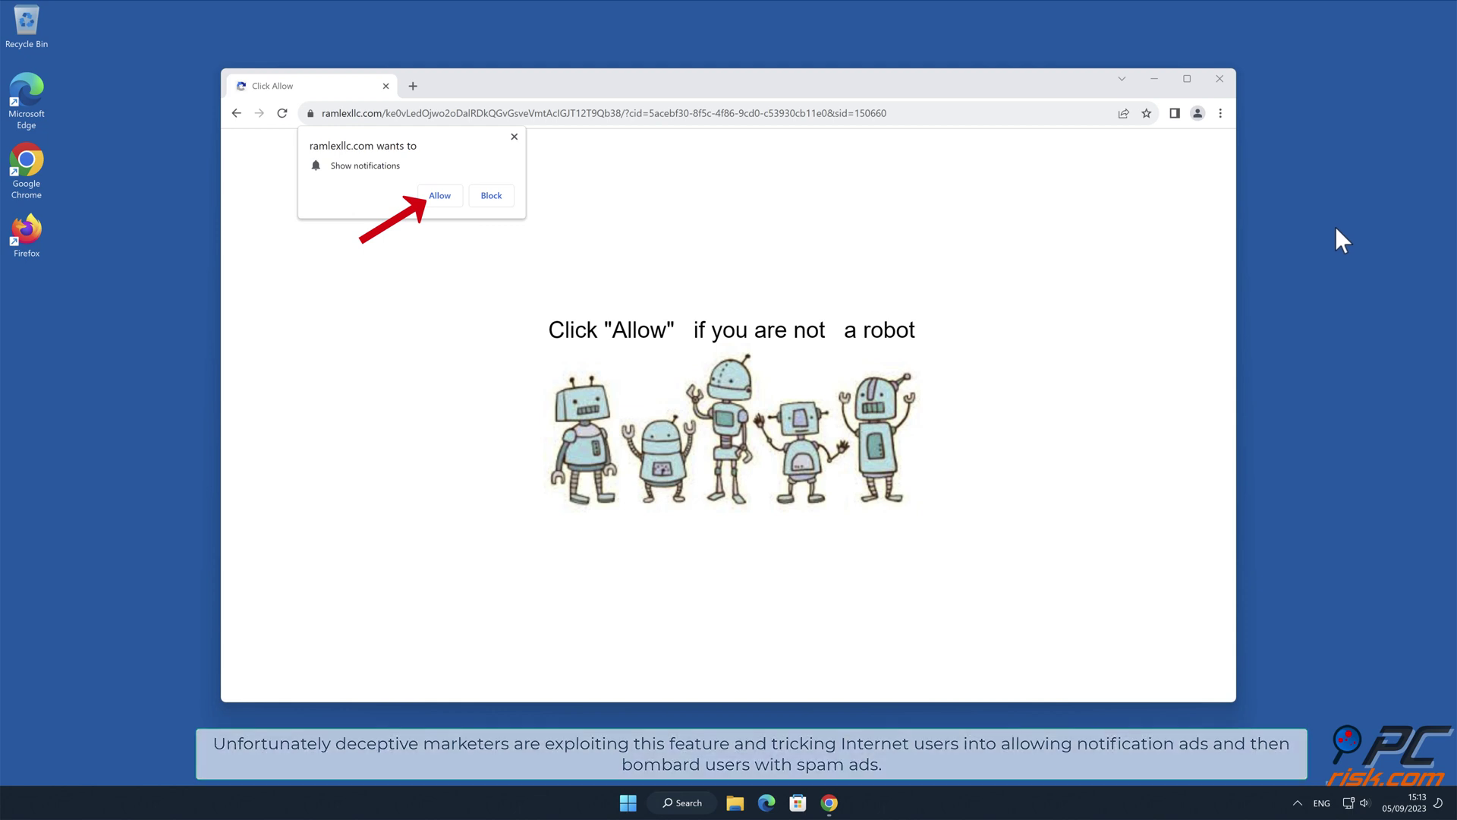
left_click(442, 196)
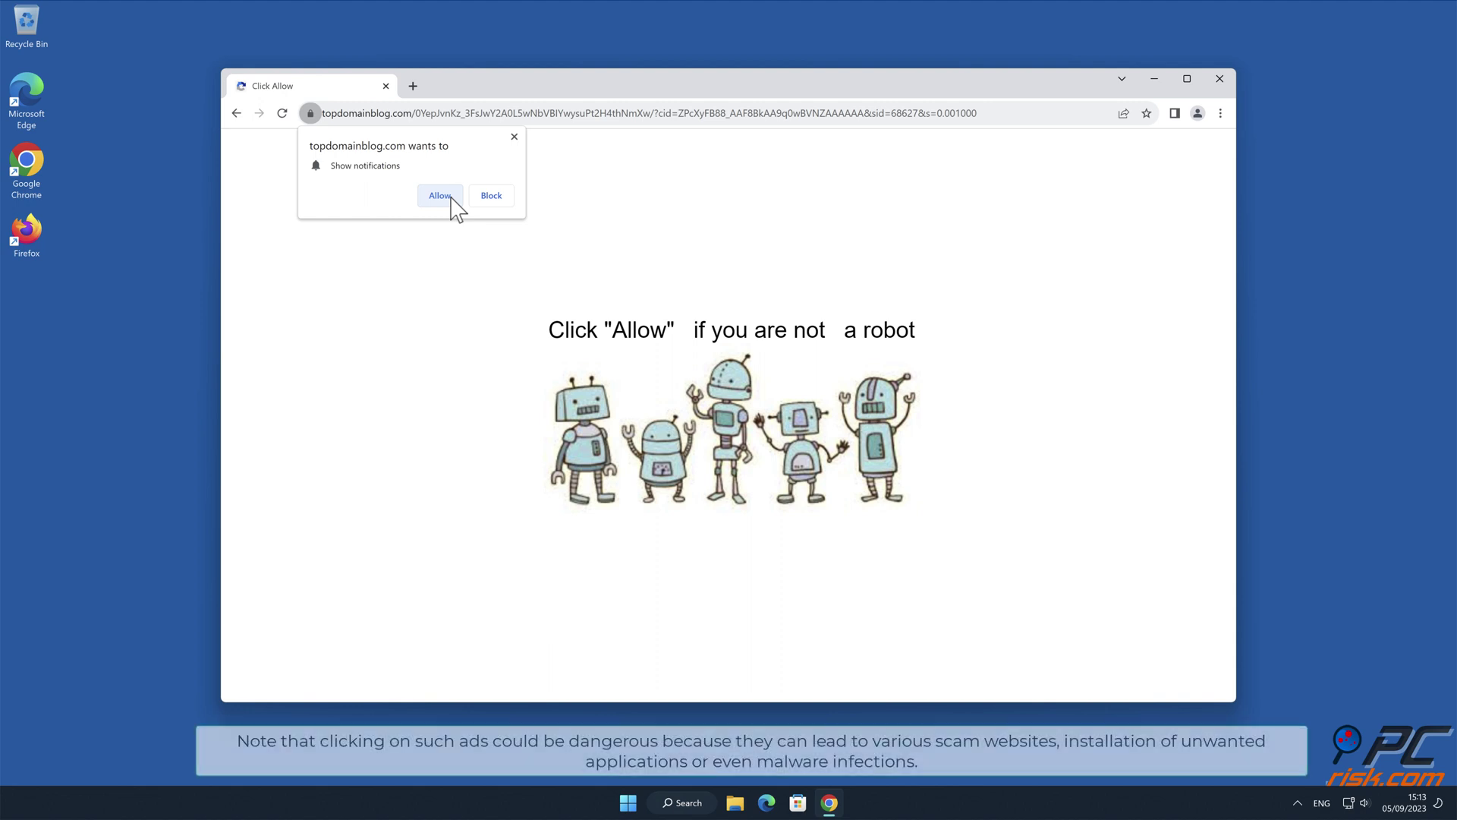
left_click(1220, 78)
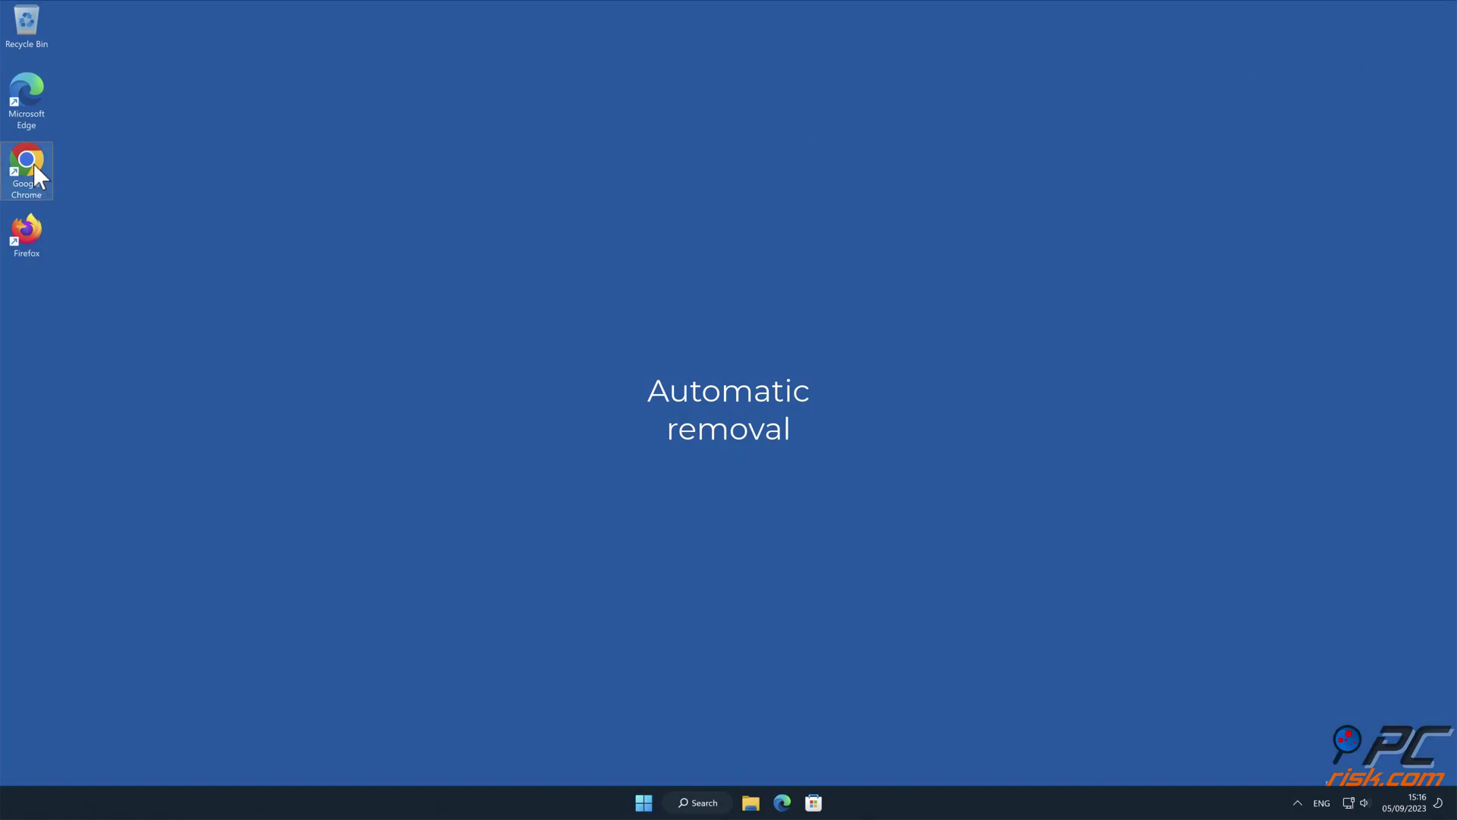
double_click(32, 162)
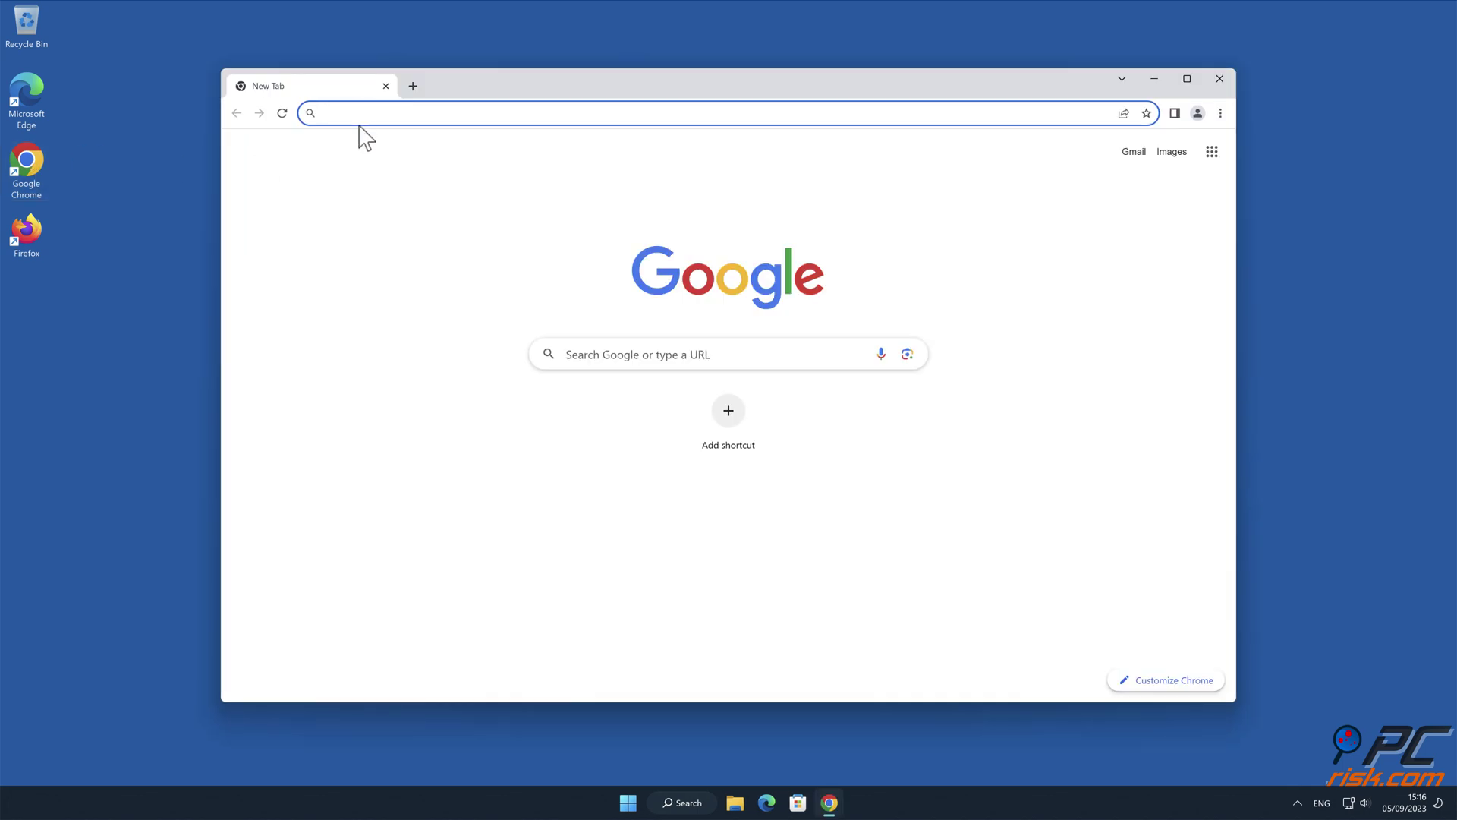
type("www.com")
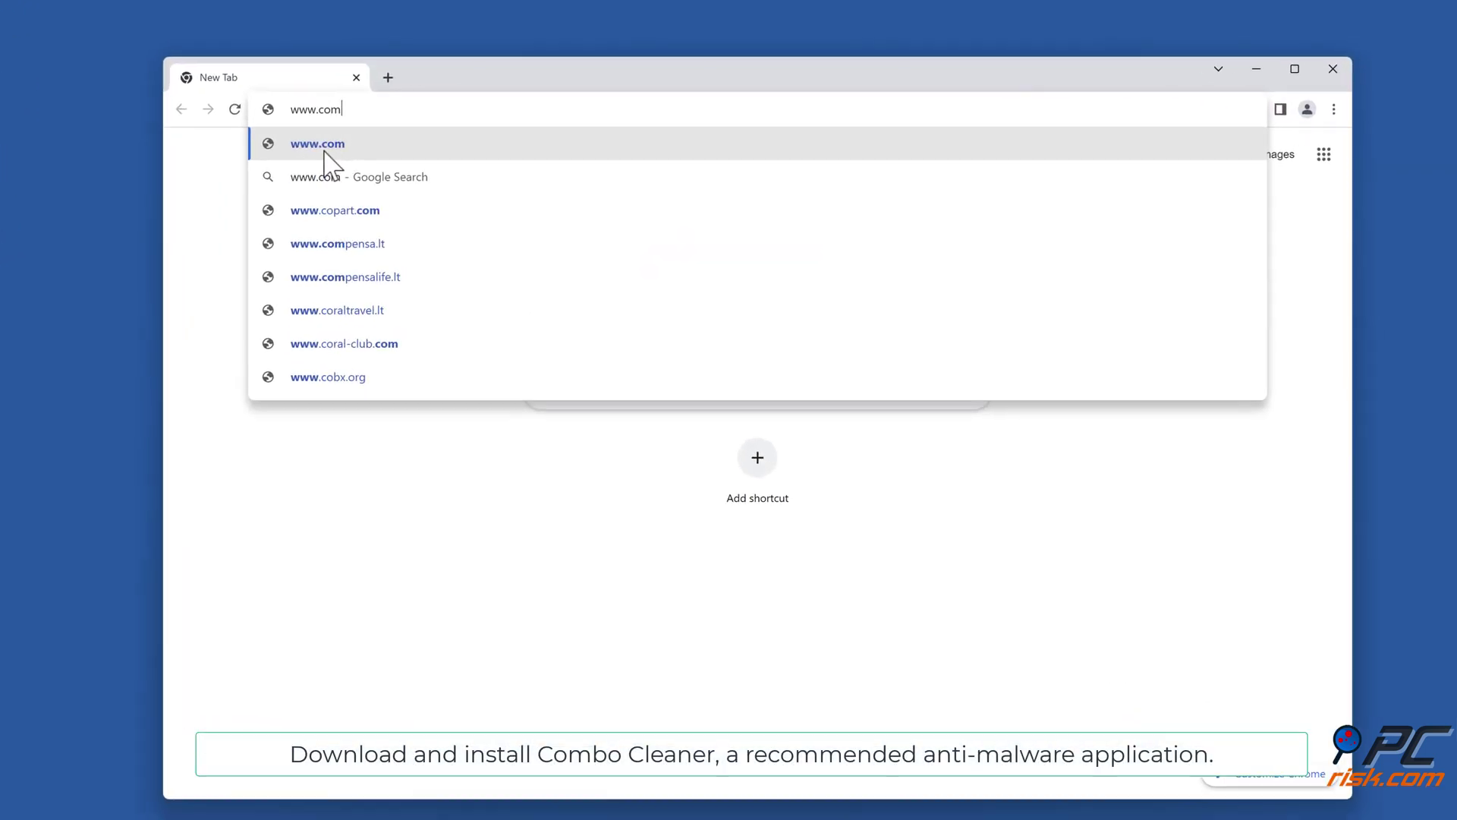
type("bocleaner.co")
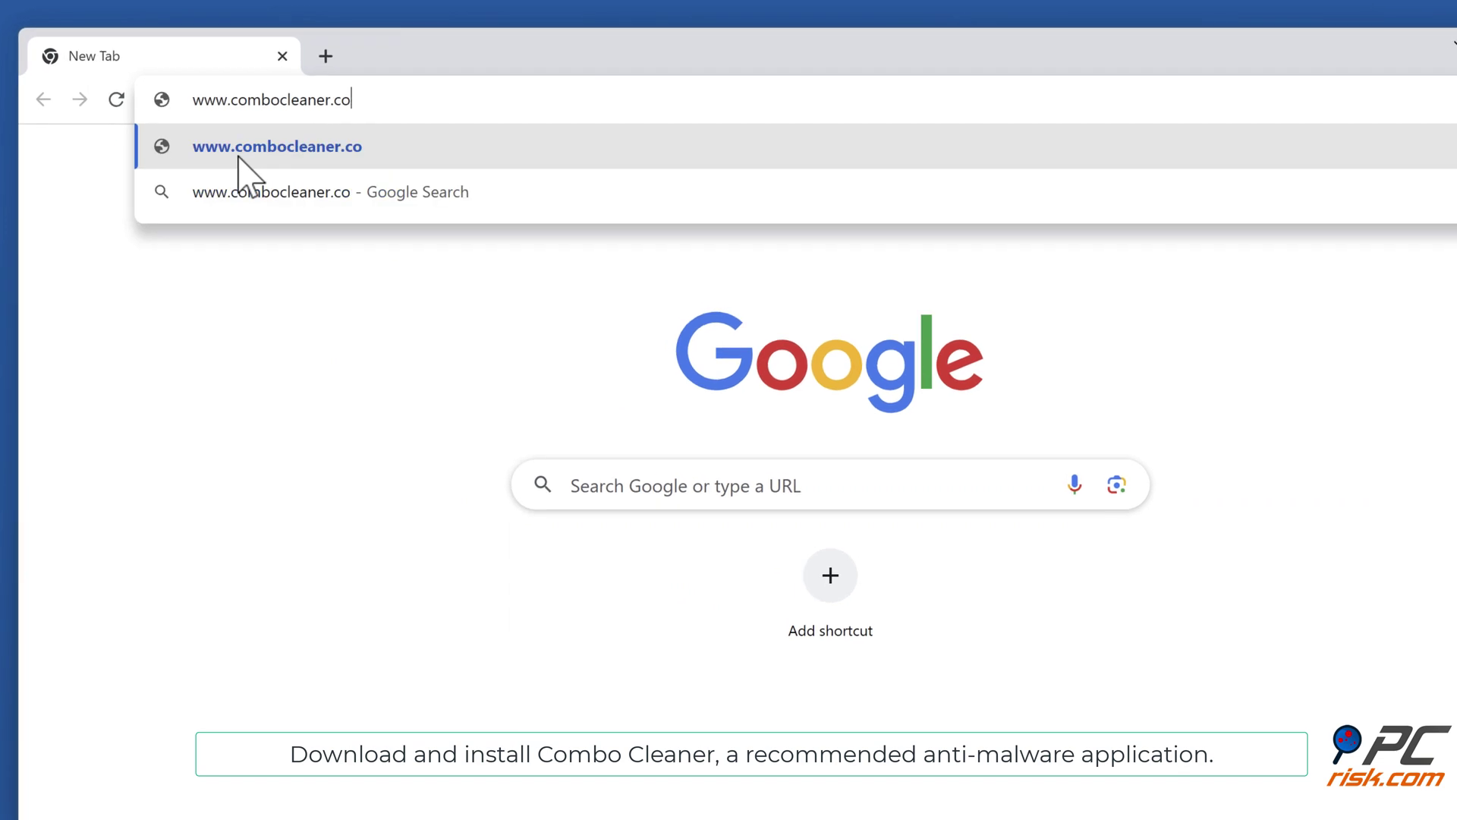
type("m")
key("Return")
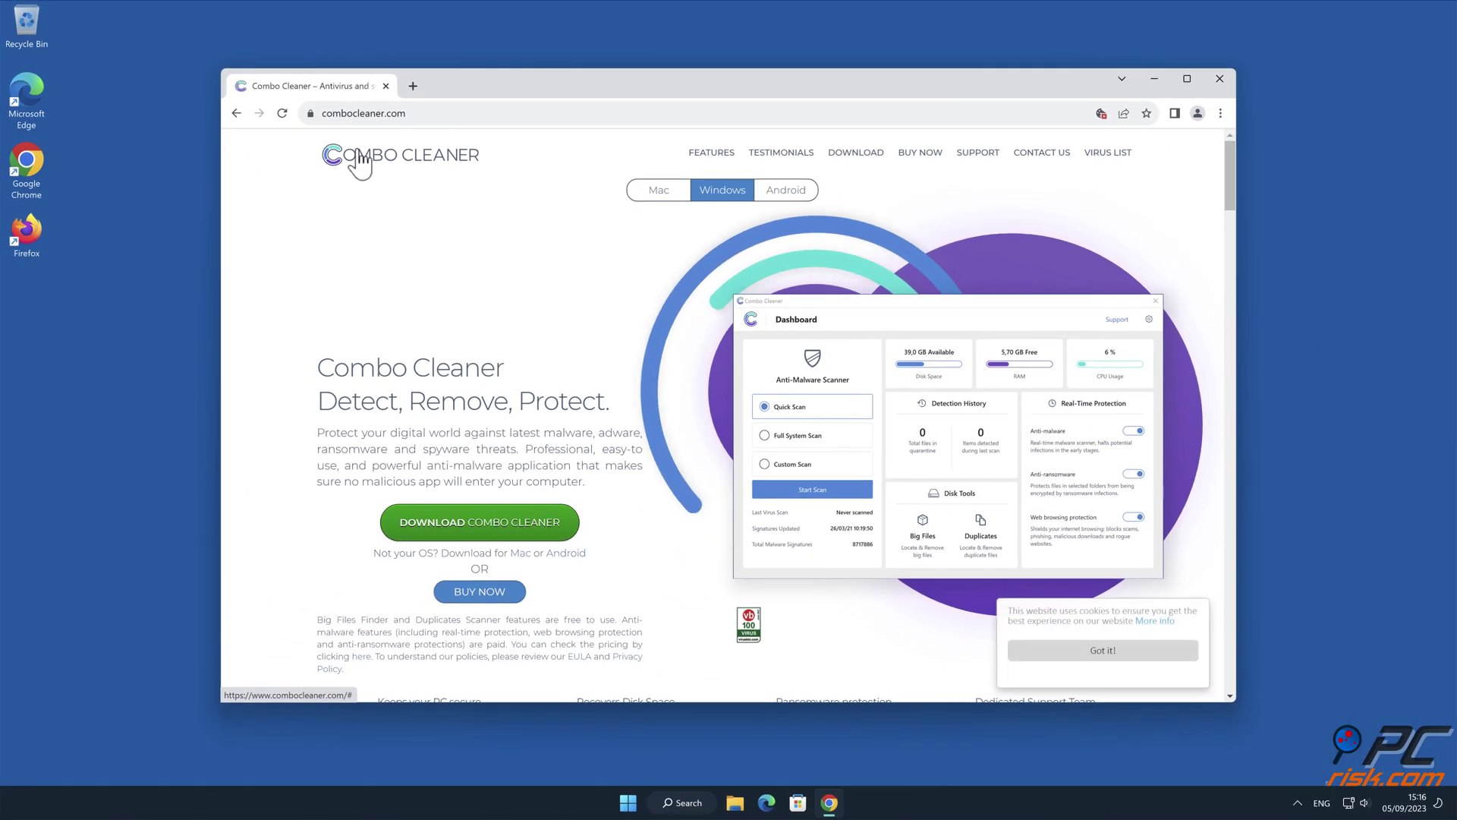
left_click(480, 522)
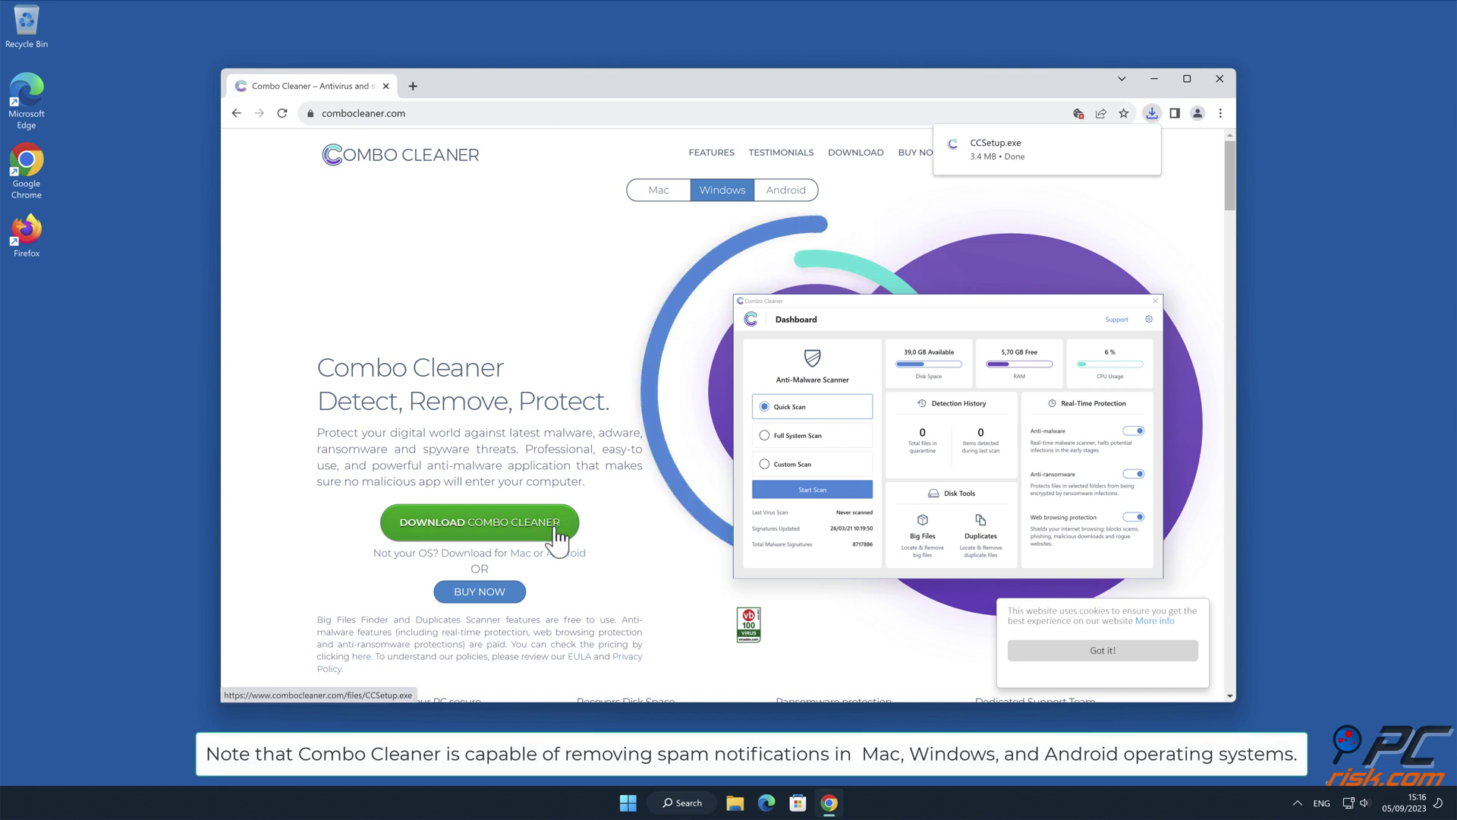
- Run CCSetup.exe, approve the UAC prompt and install Combo Cleaner
left_click(996, 148)
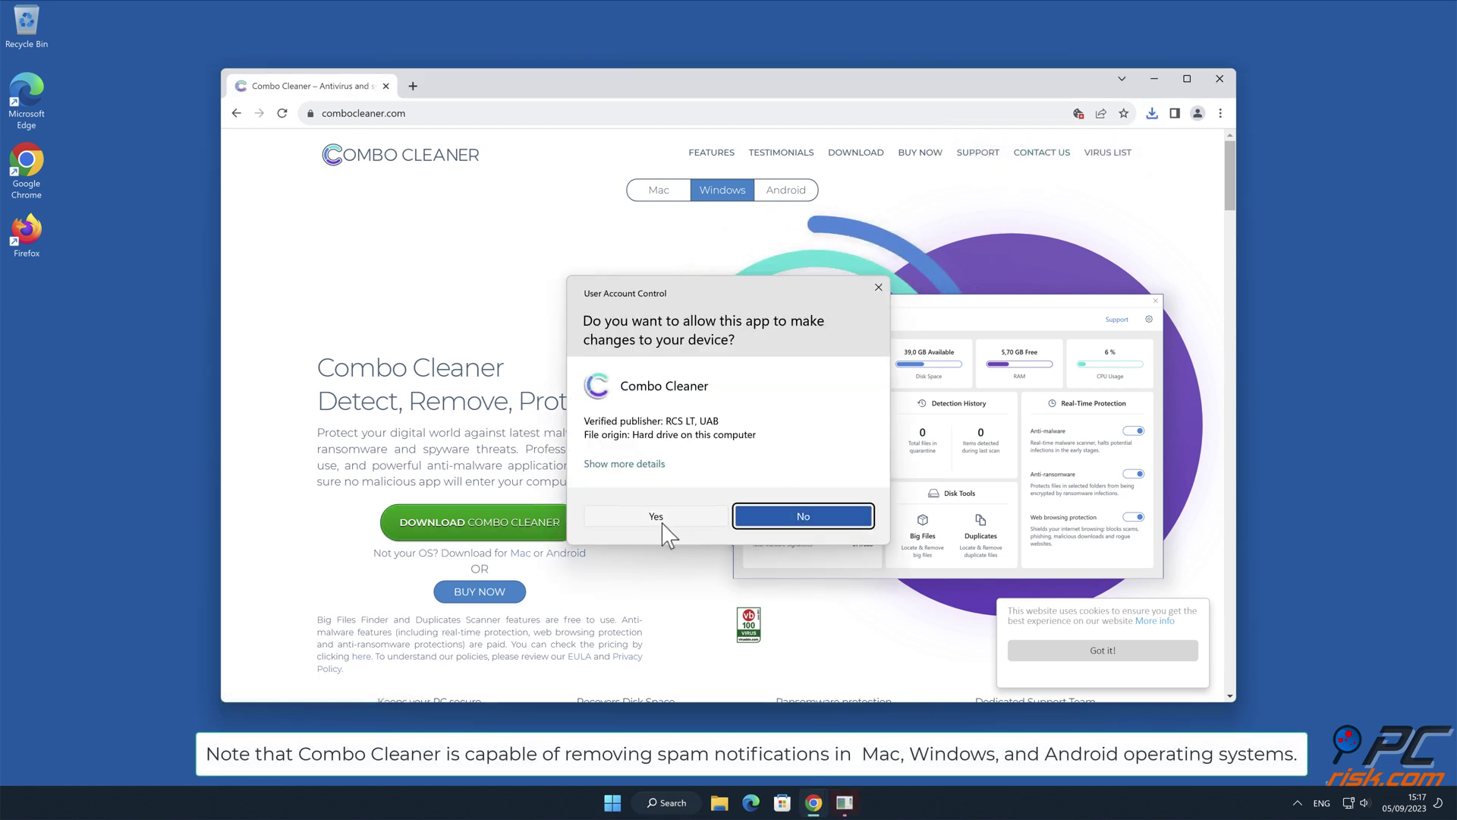
left_click(660, 518)
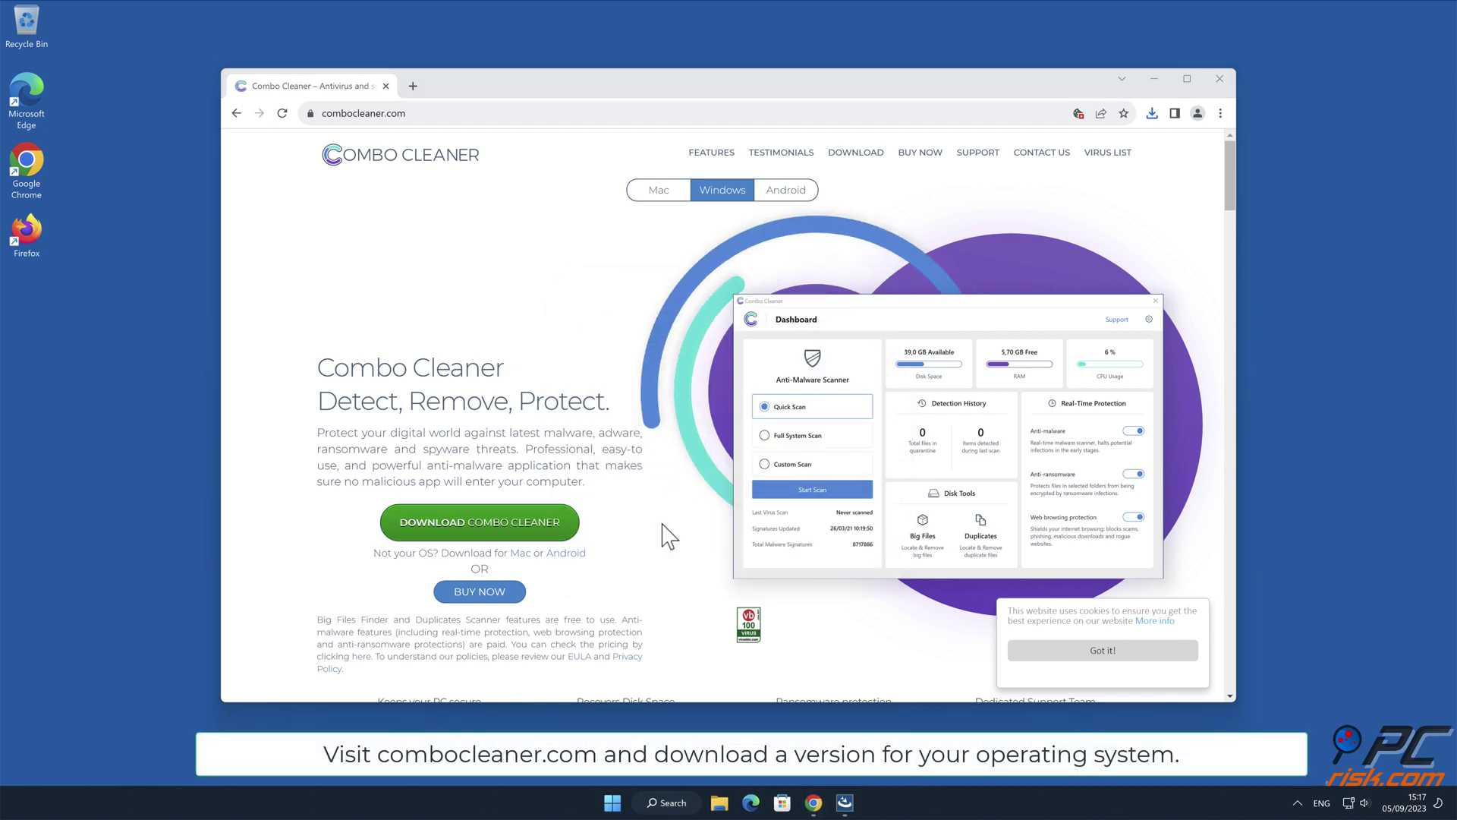
left_click(812, 569)
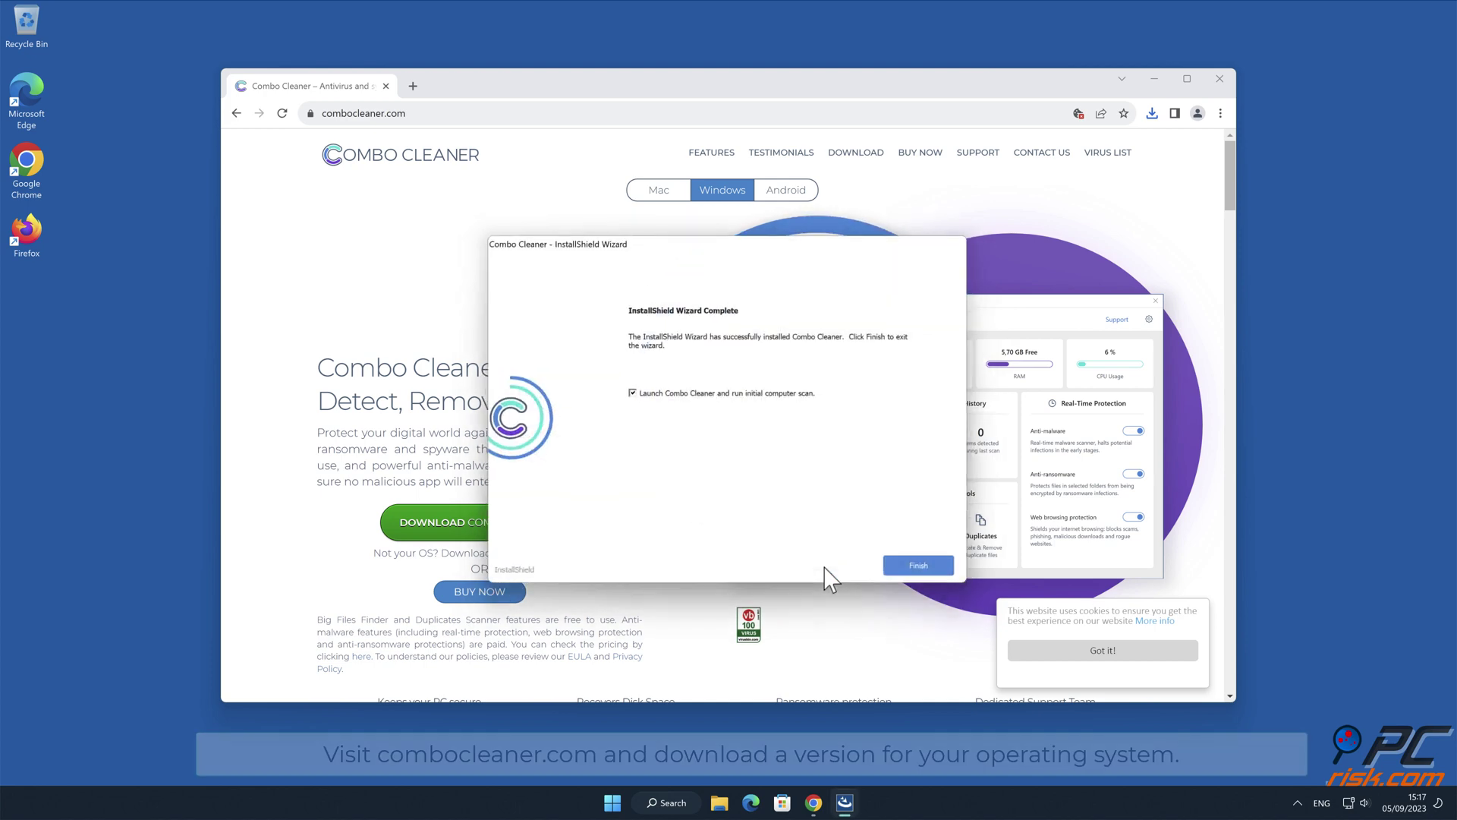
- Finish setup to start the scan, close Chrome, and activate the Combo Cleaner license
left_click(925, 570)
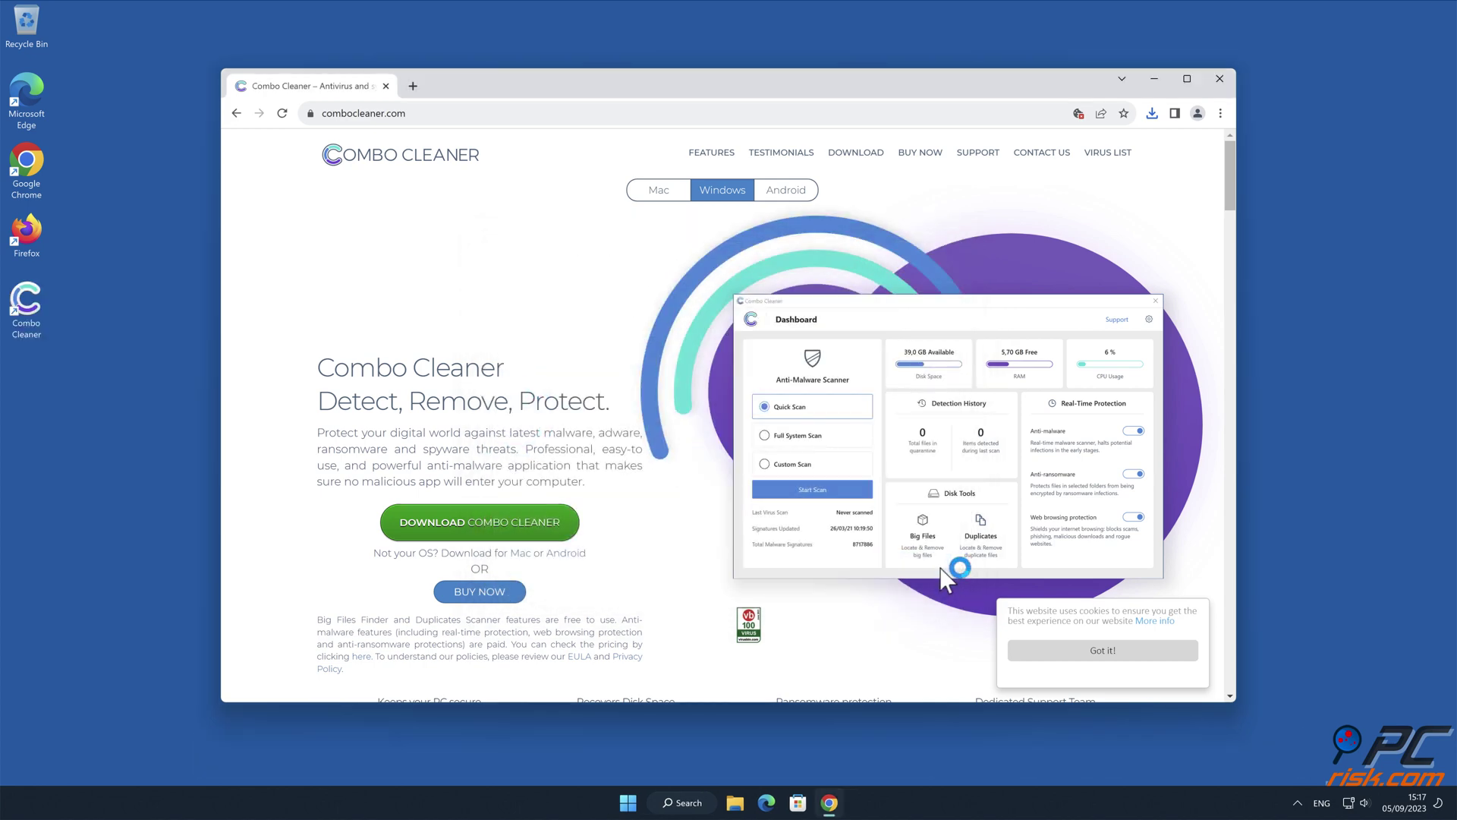
left_click(1219, 80)
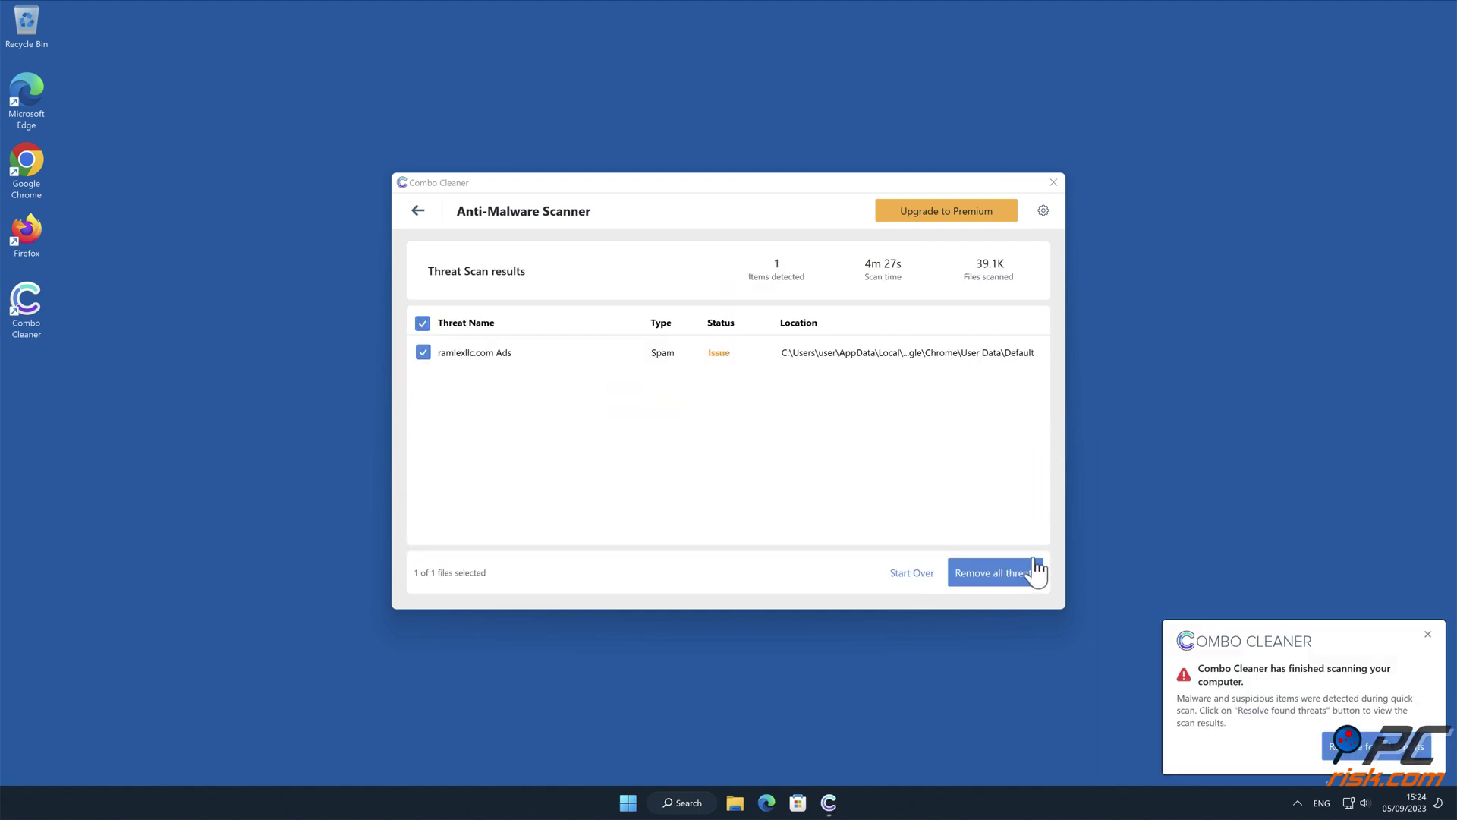
left_click(1035, 573)
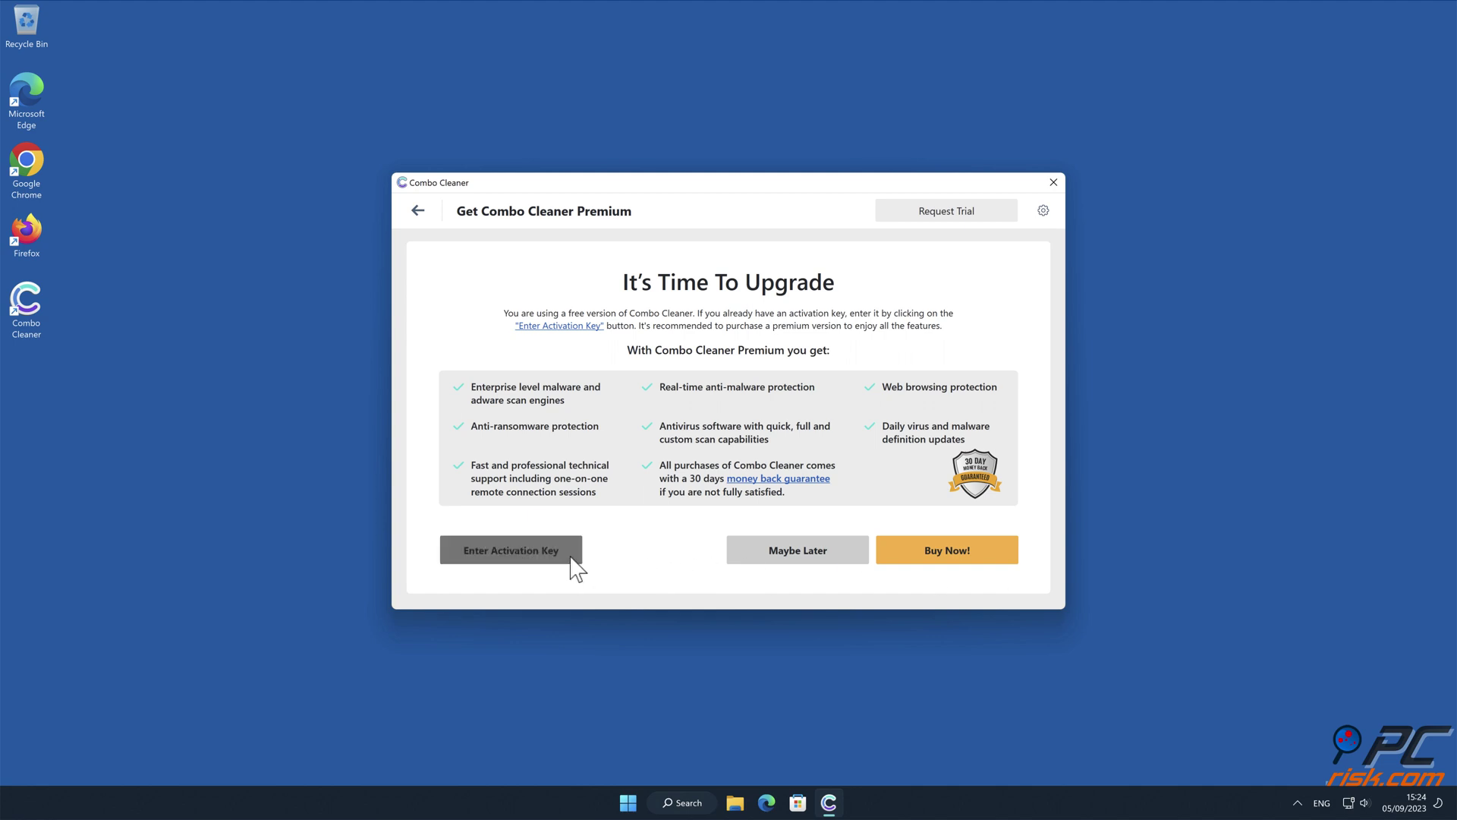
left_click(510, 550)
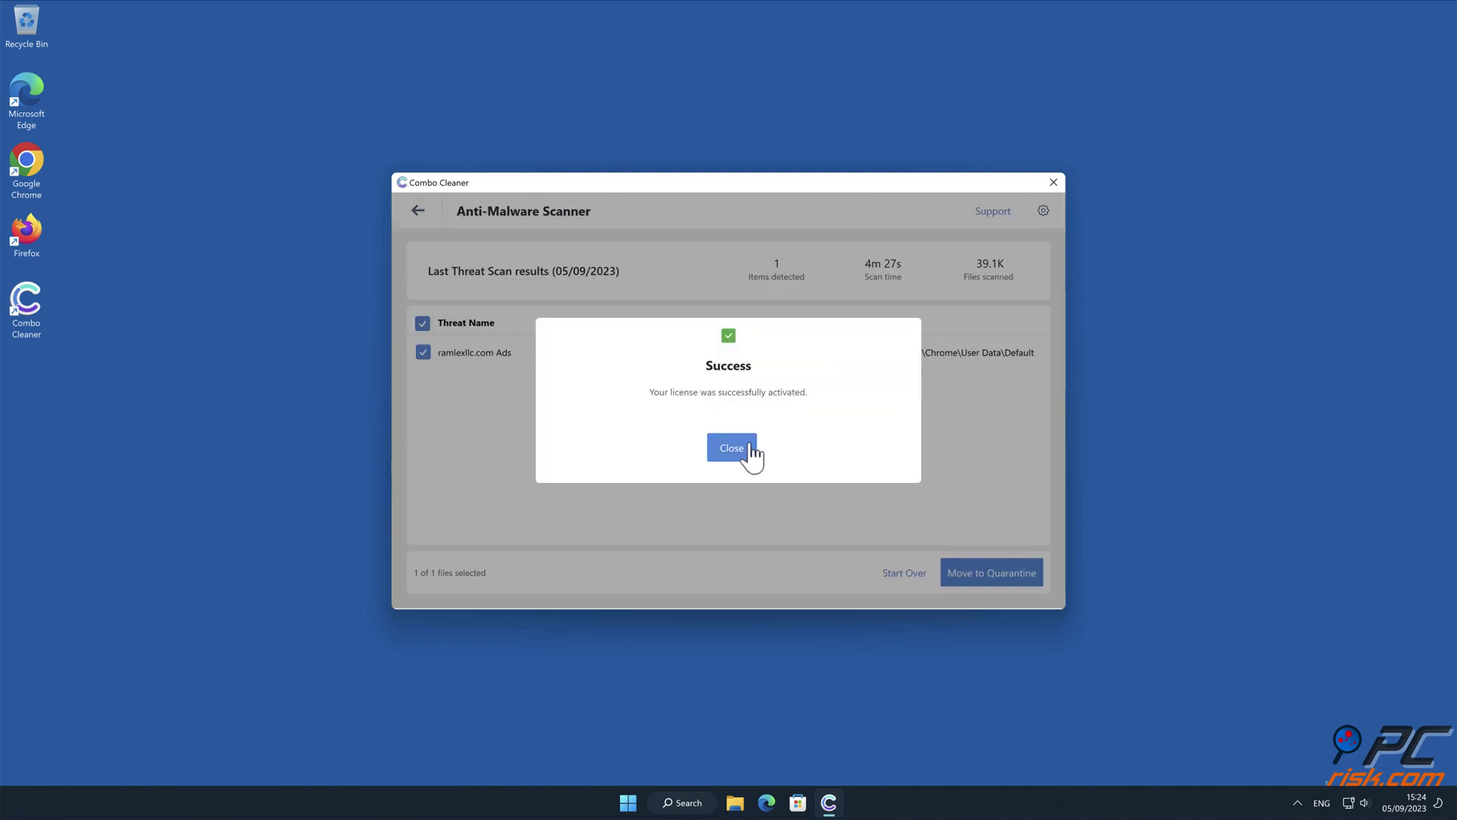
left_click(745, 449)
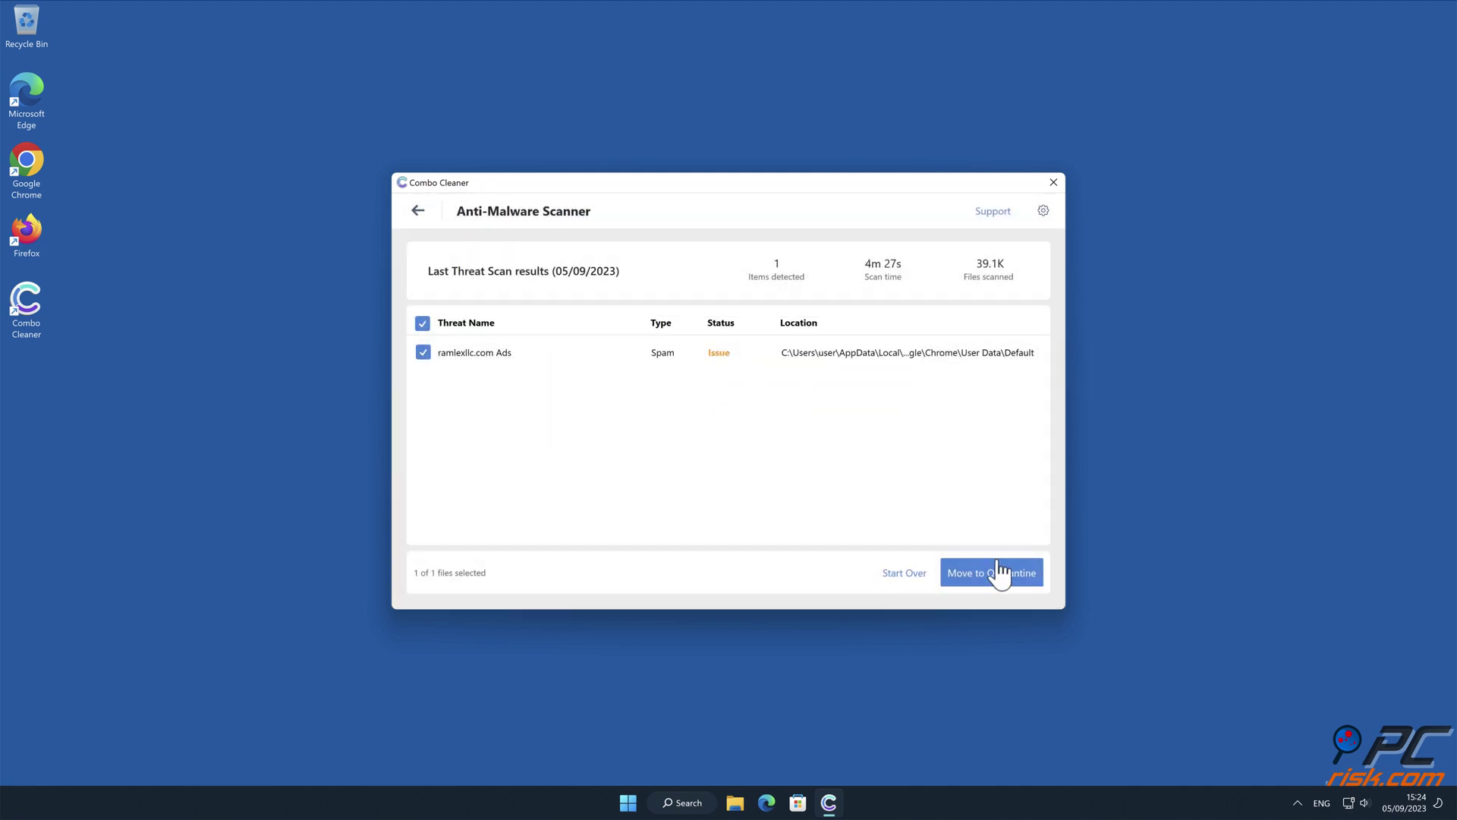
- Quarantine the detected ramlexllc.com Ads threat and dismiss the scan summary
left_click(1007, 572)
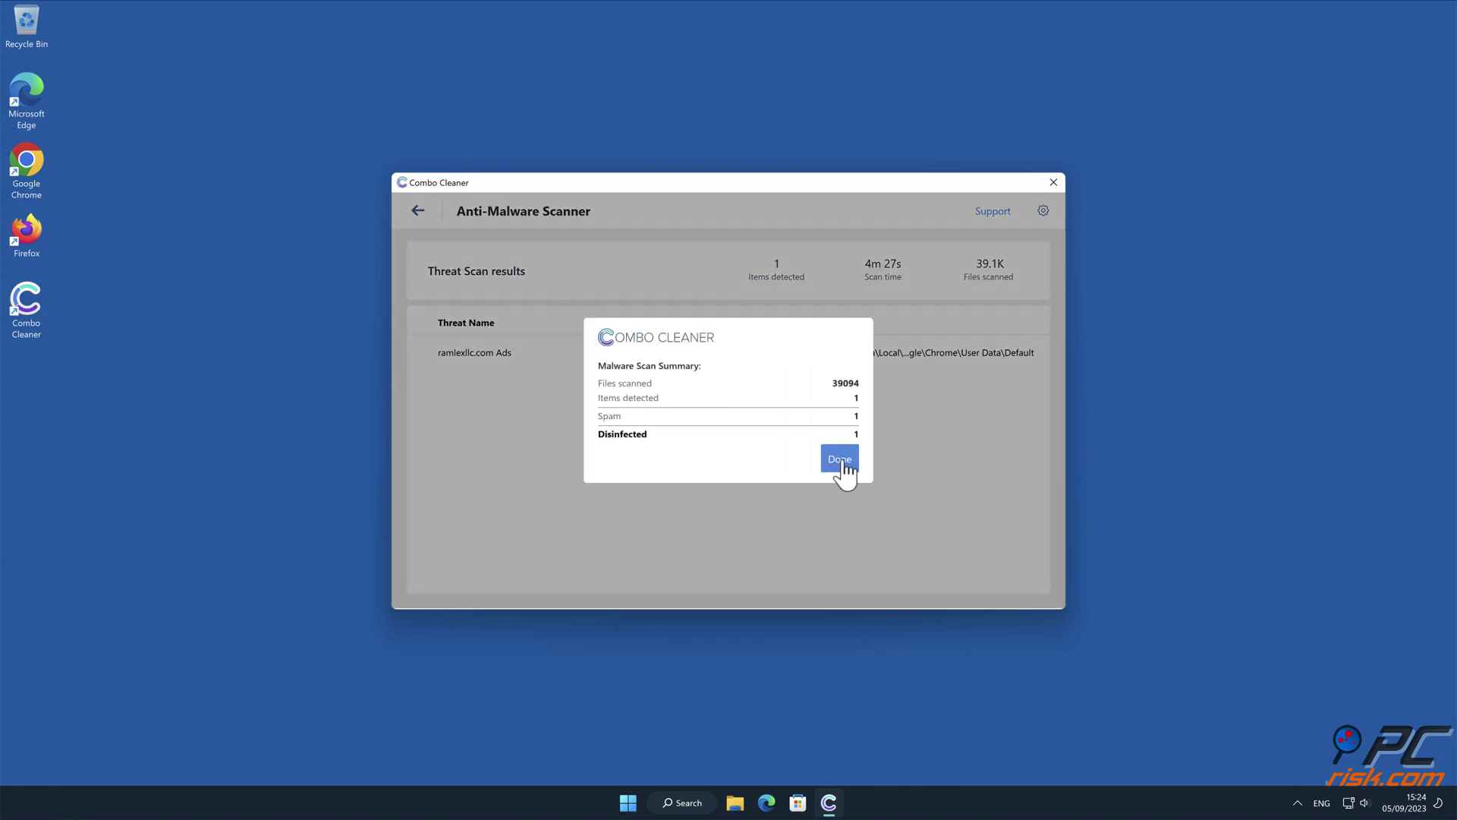
left_click(842, 461)
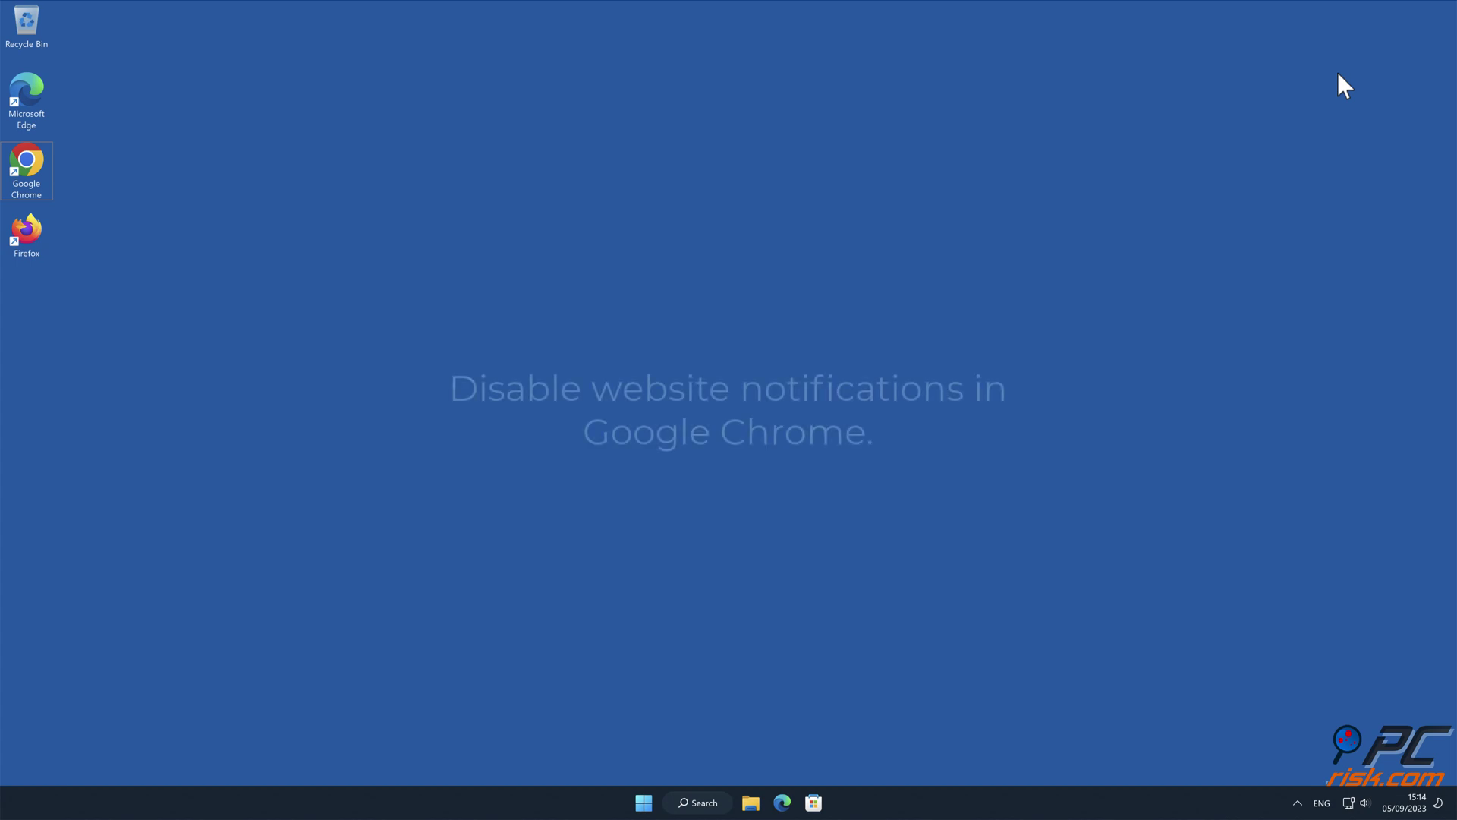
- Reach Chrome's Notifications permissions under Privacy and security > Site settings
double_click(38, 168)
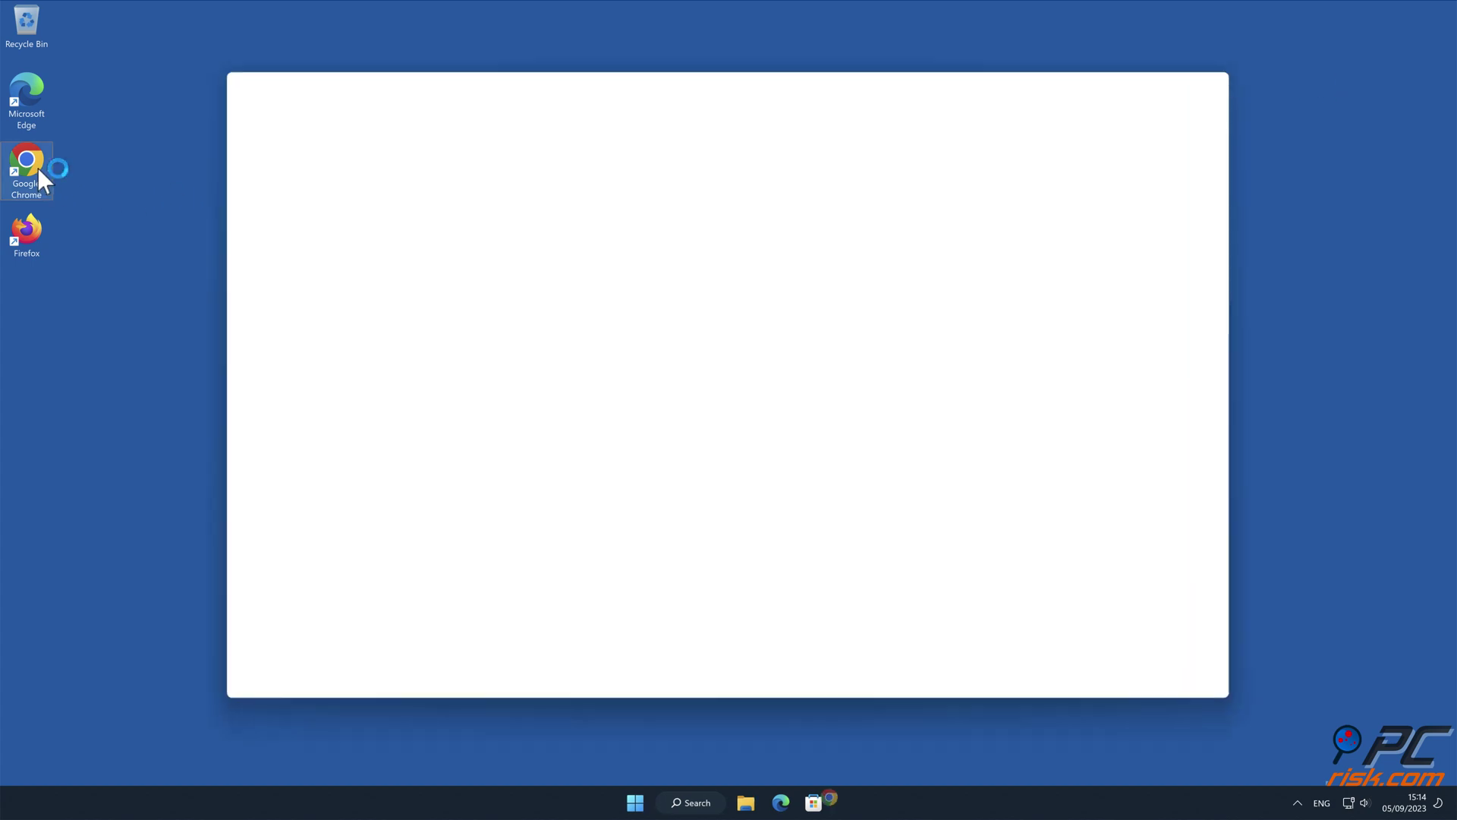
left_click(1323, 272)
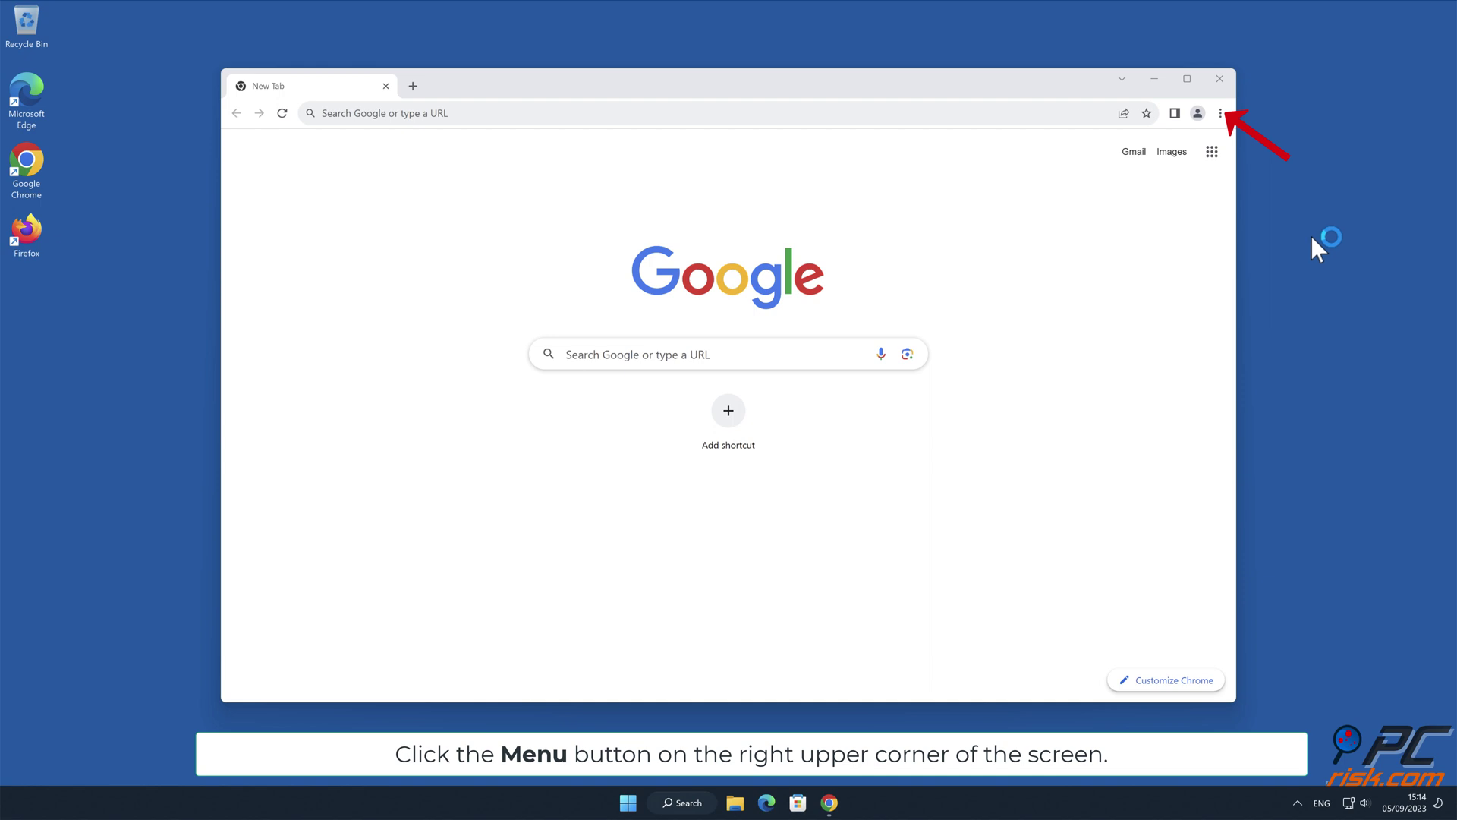
left_click(1222, 112)
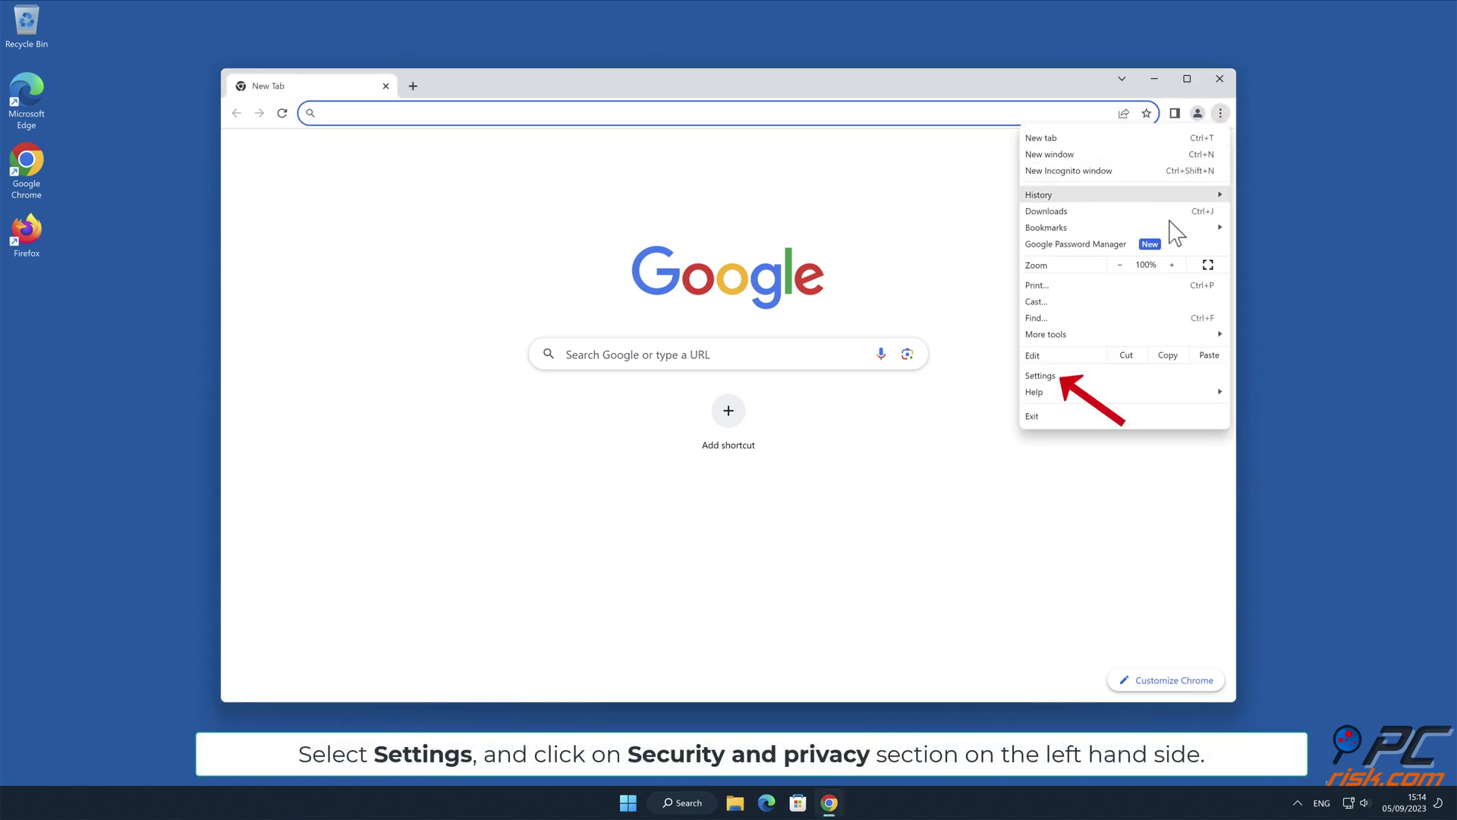
left_click(1040, 377)
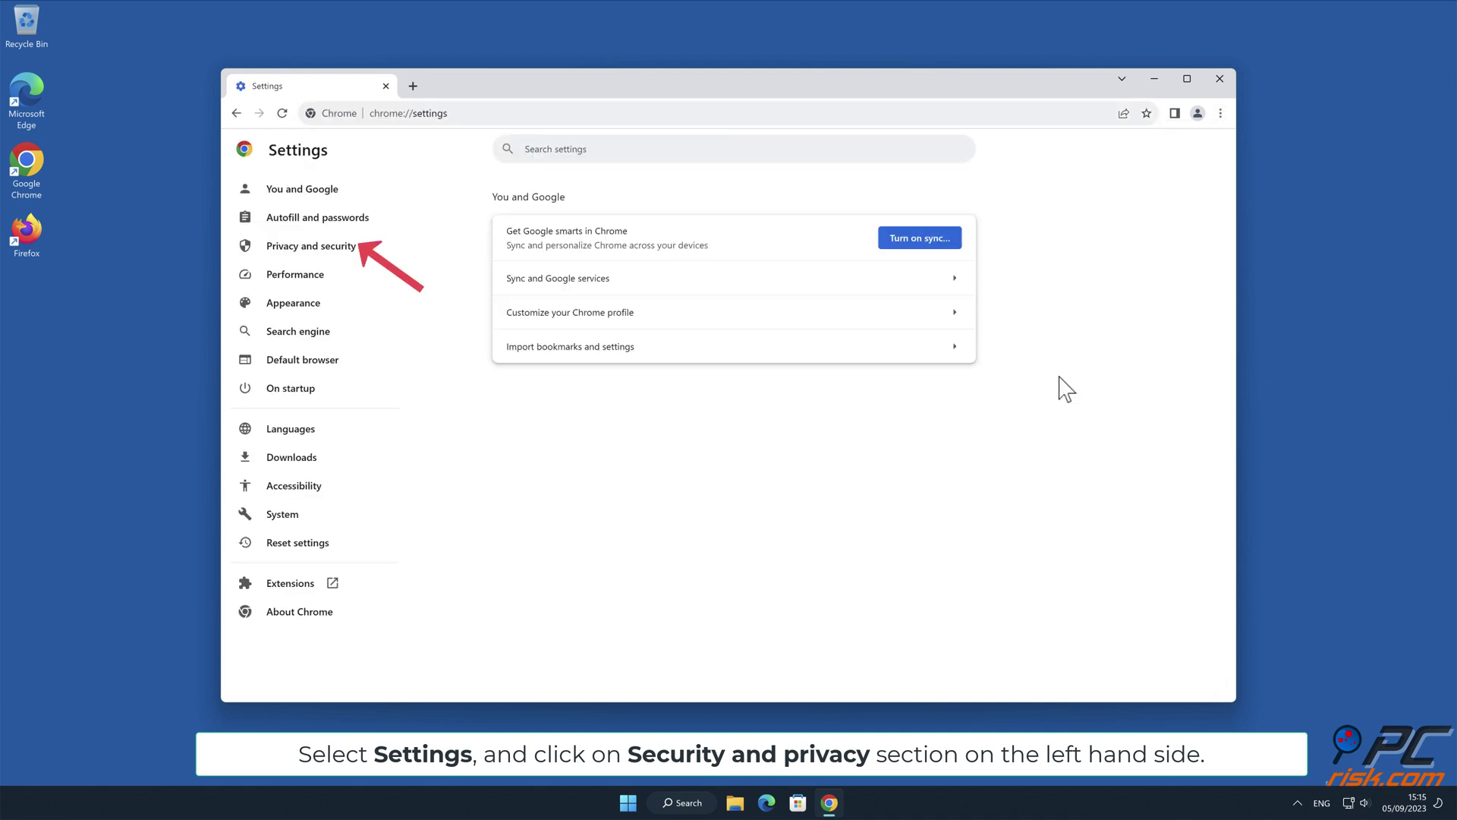
left_click(342, 247)
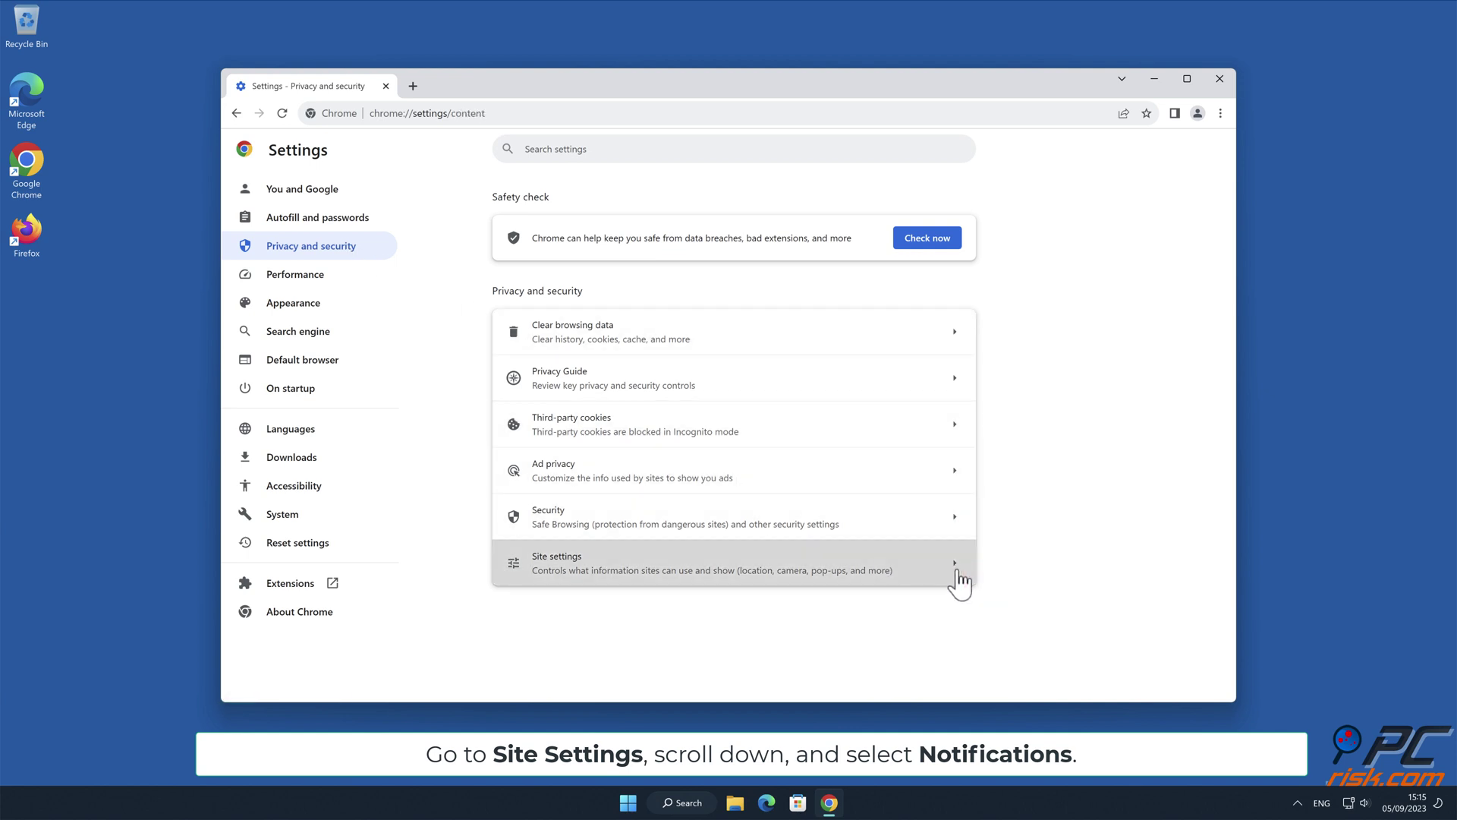
left_click(950, 563)
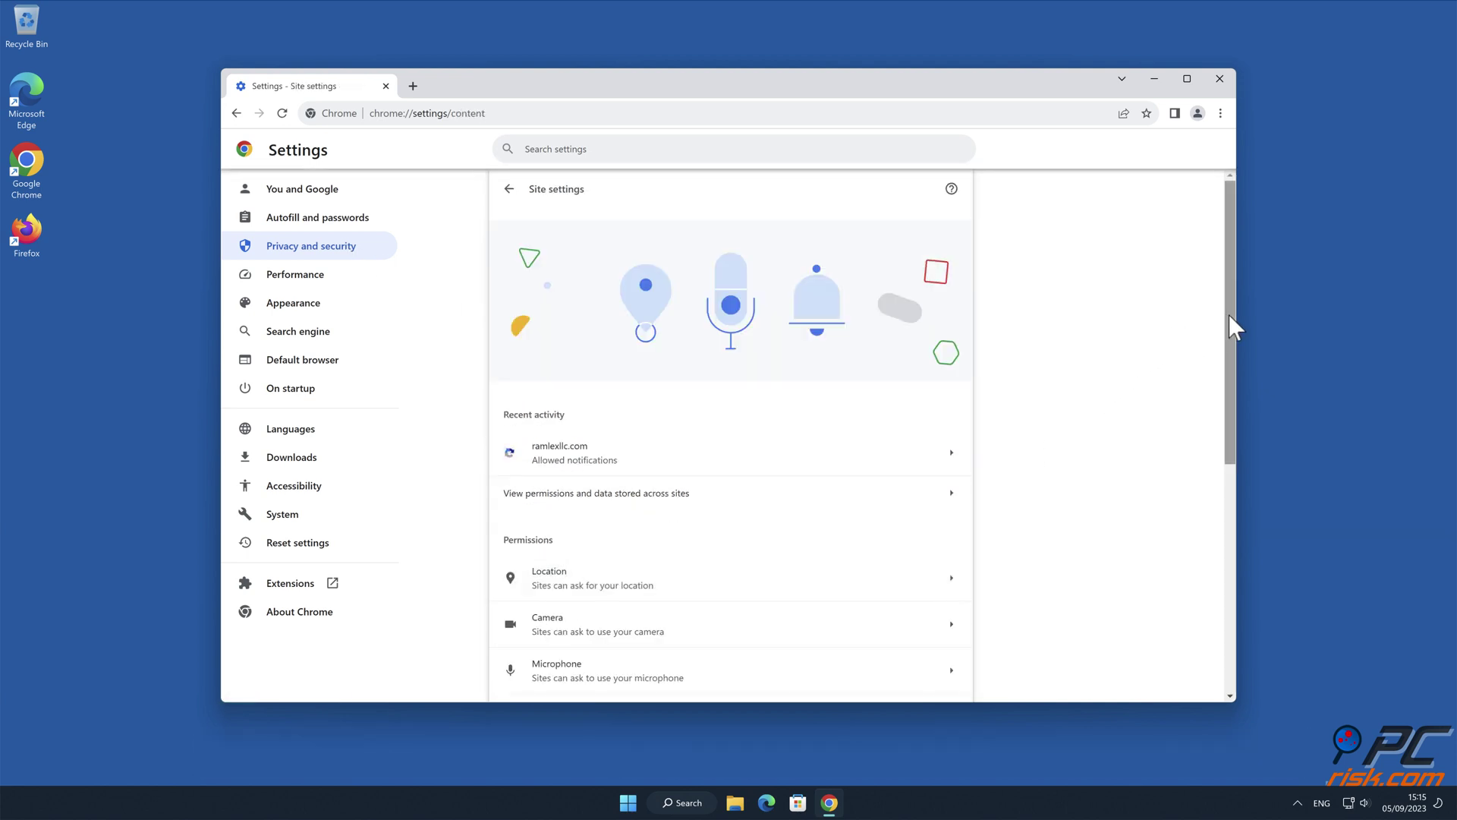
left_click_drag(1230, 336, 1230, 467)
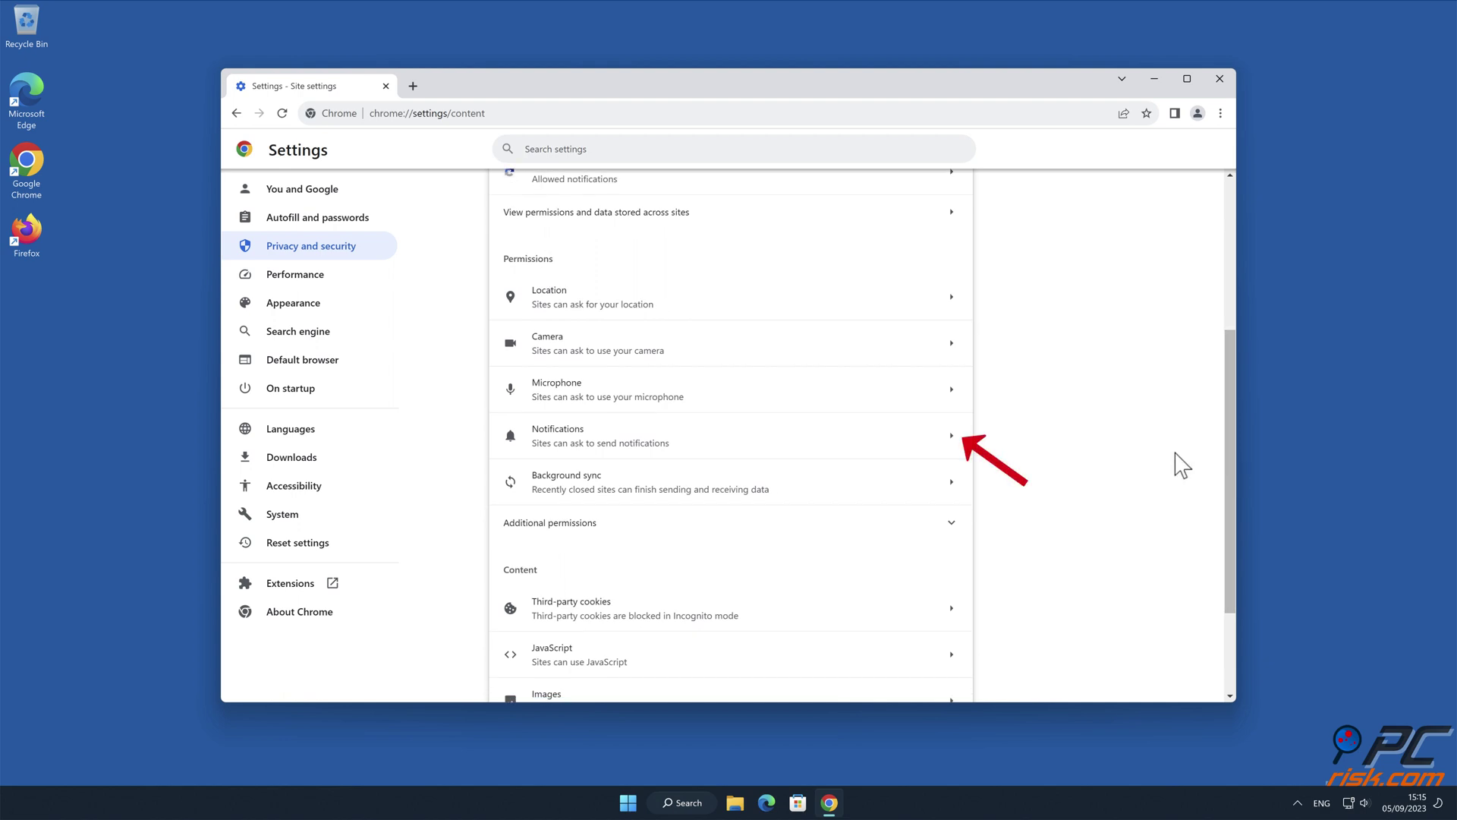
left_click(952, 436)
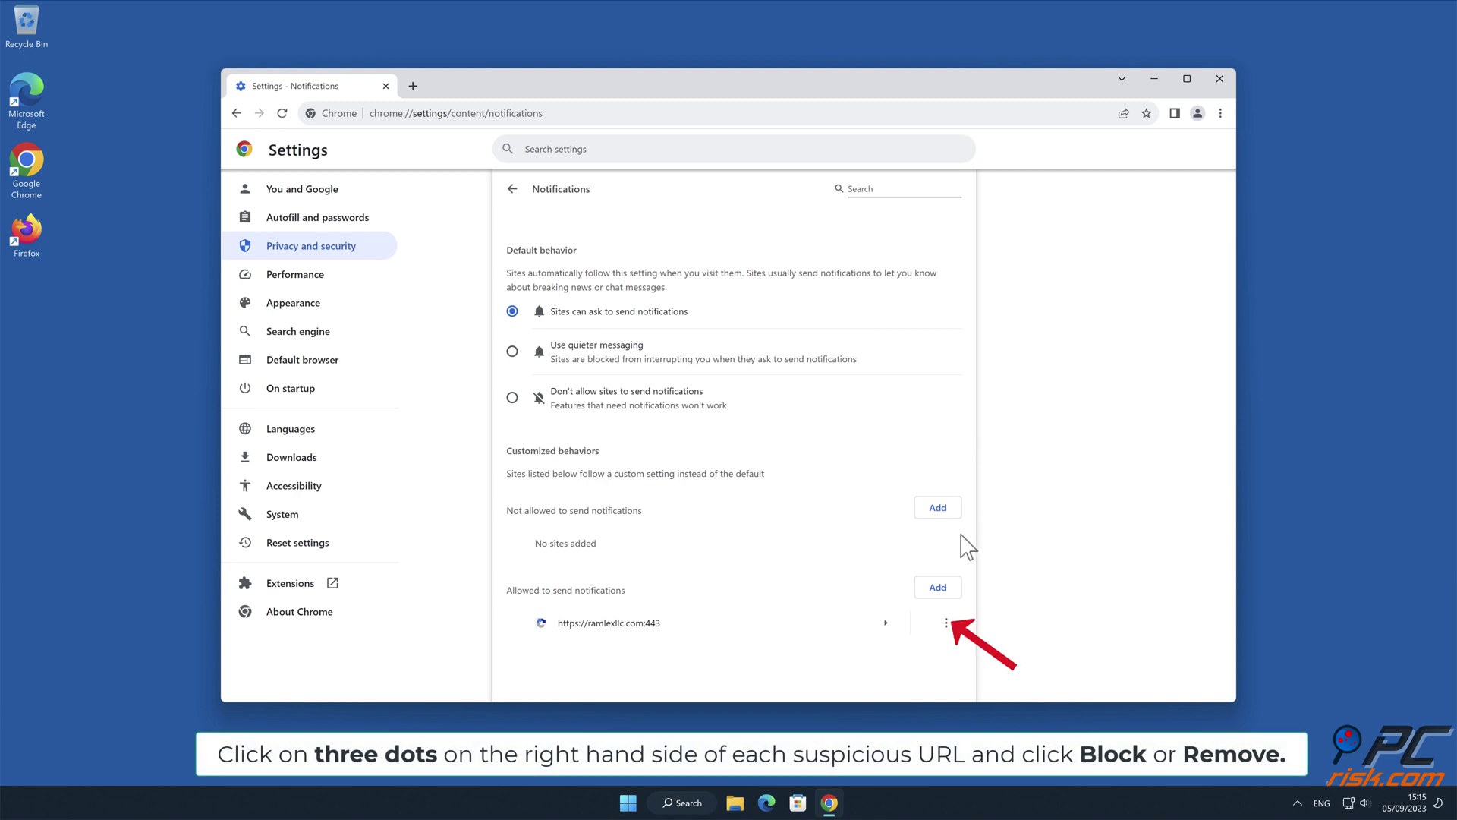
- Remove ramlexllc.com from the allowed notification sites and close Chrome
left_click(946, 622)
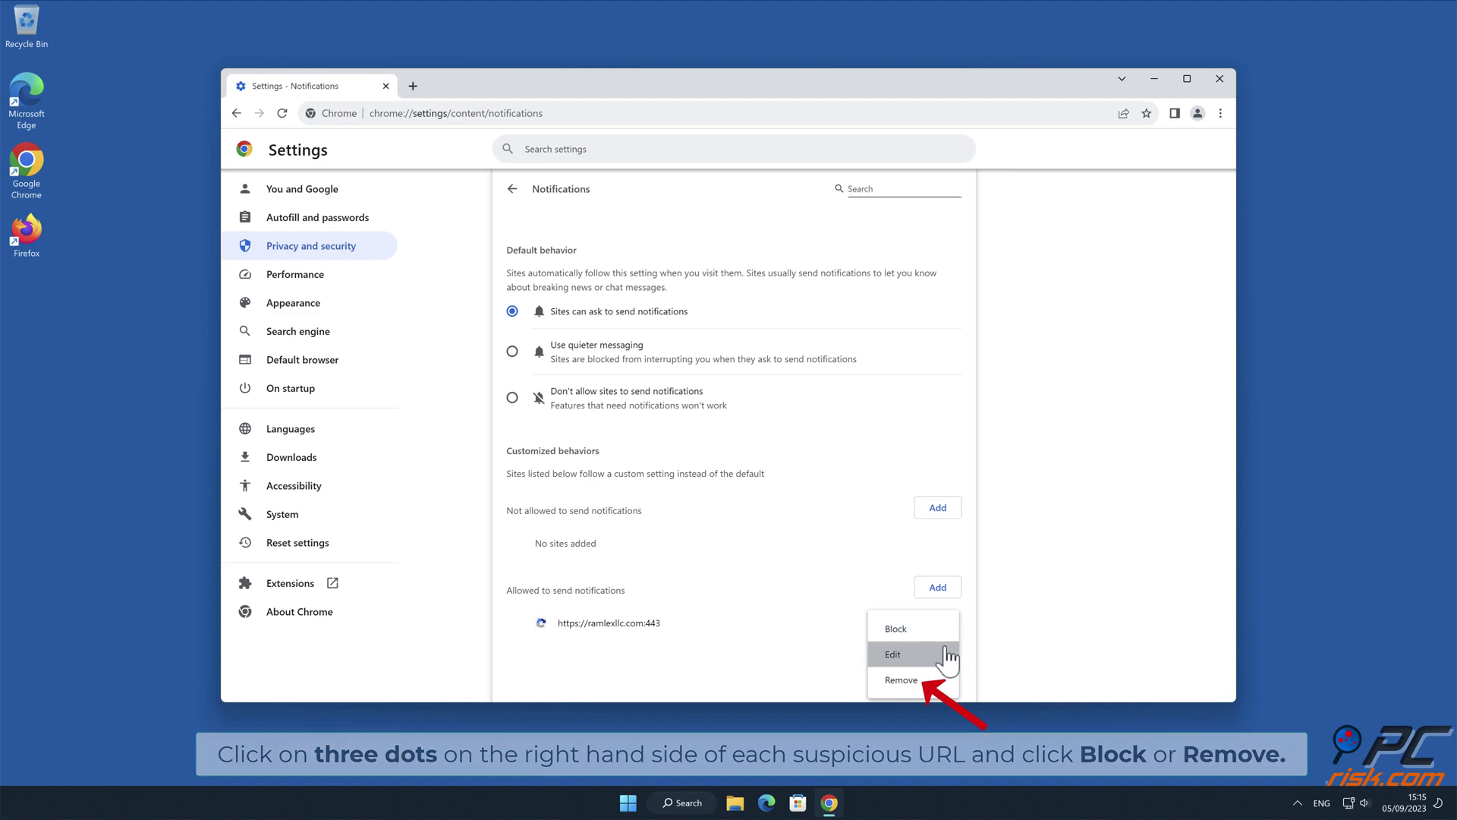
left_click(900, 680)
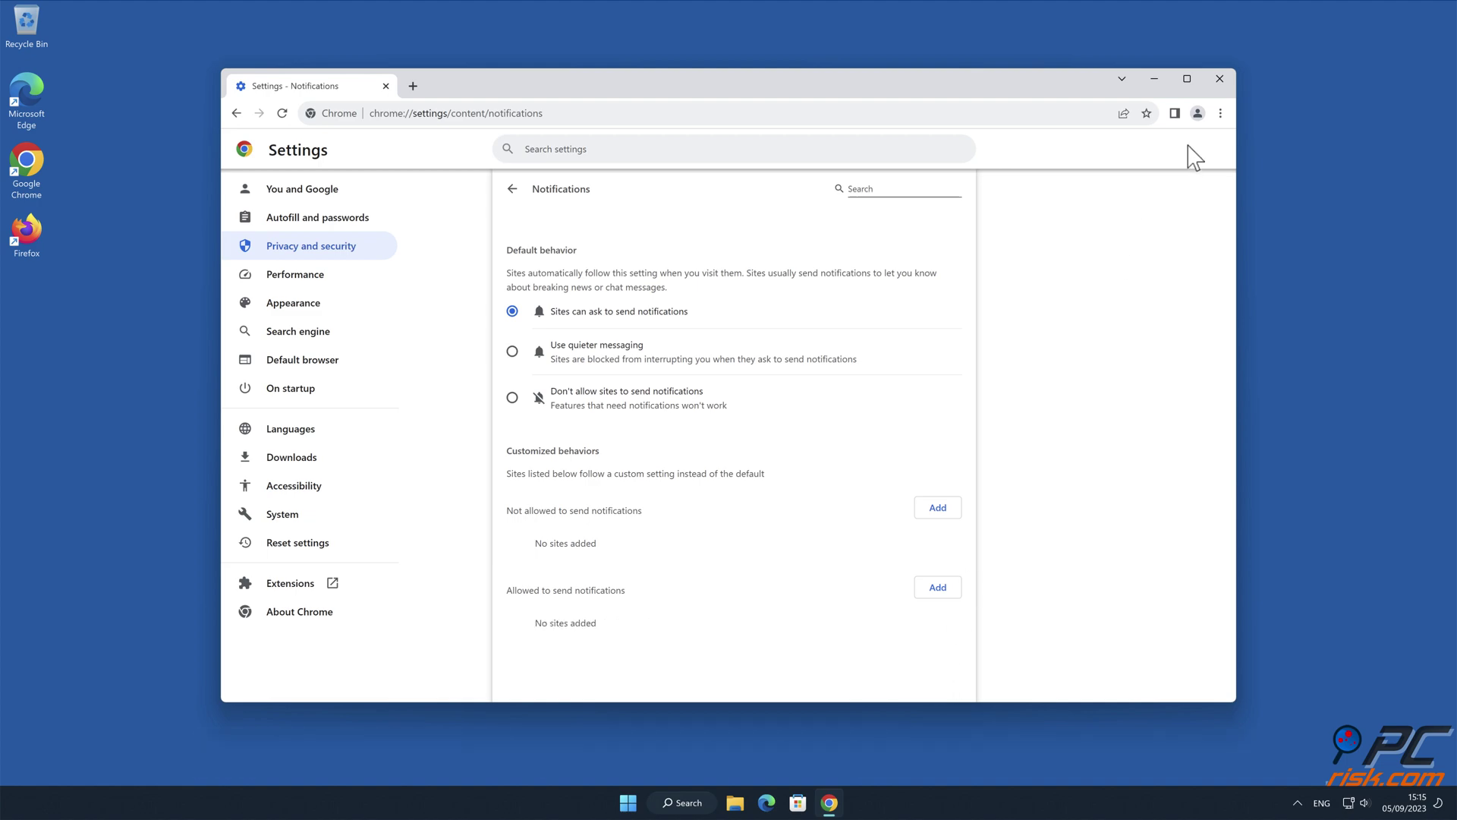
left_click(1222, 81)
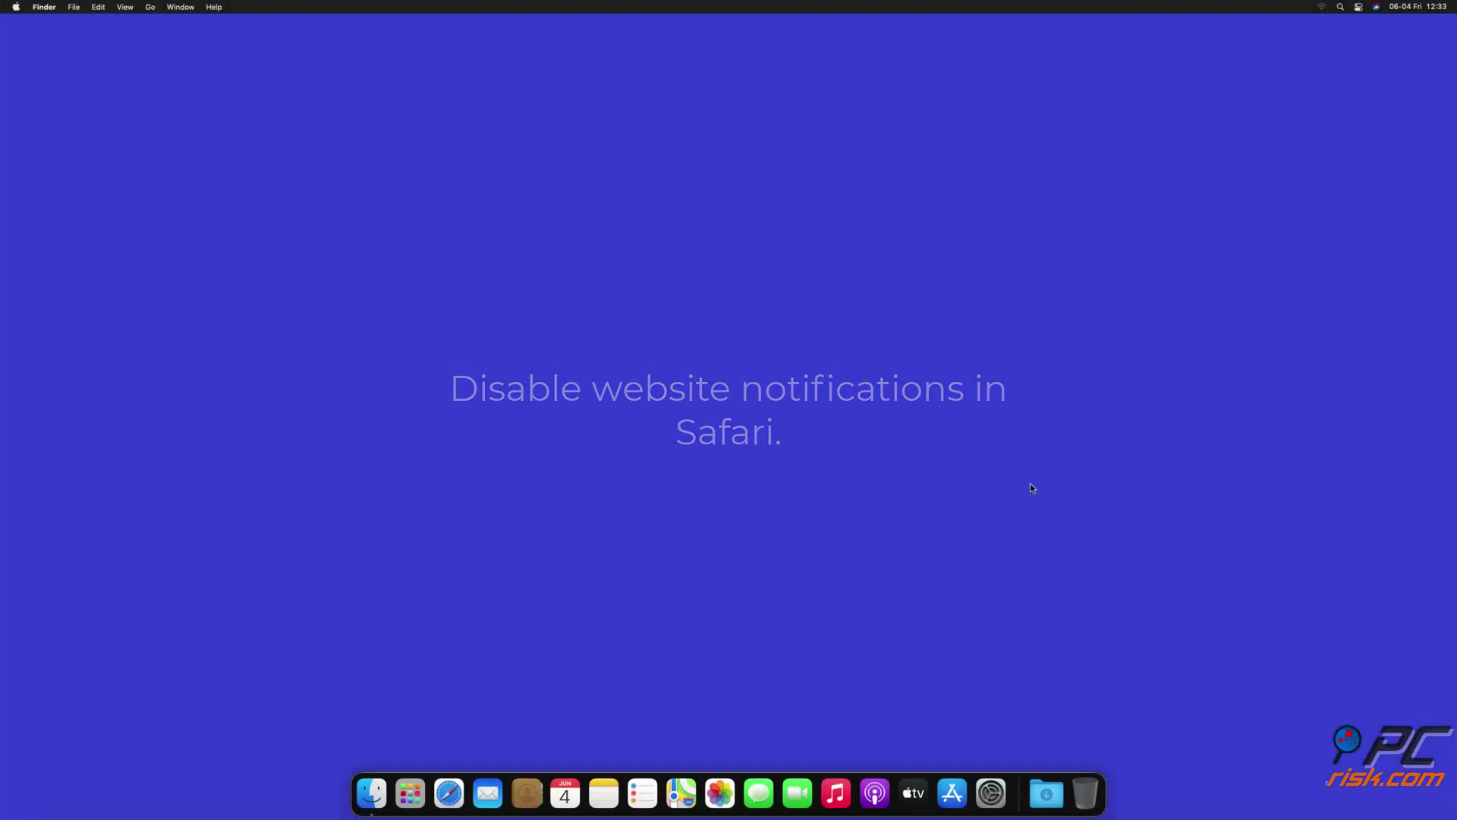
- Launch Safari and open Preferences from the Safari menu
left_click(448, 793)
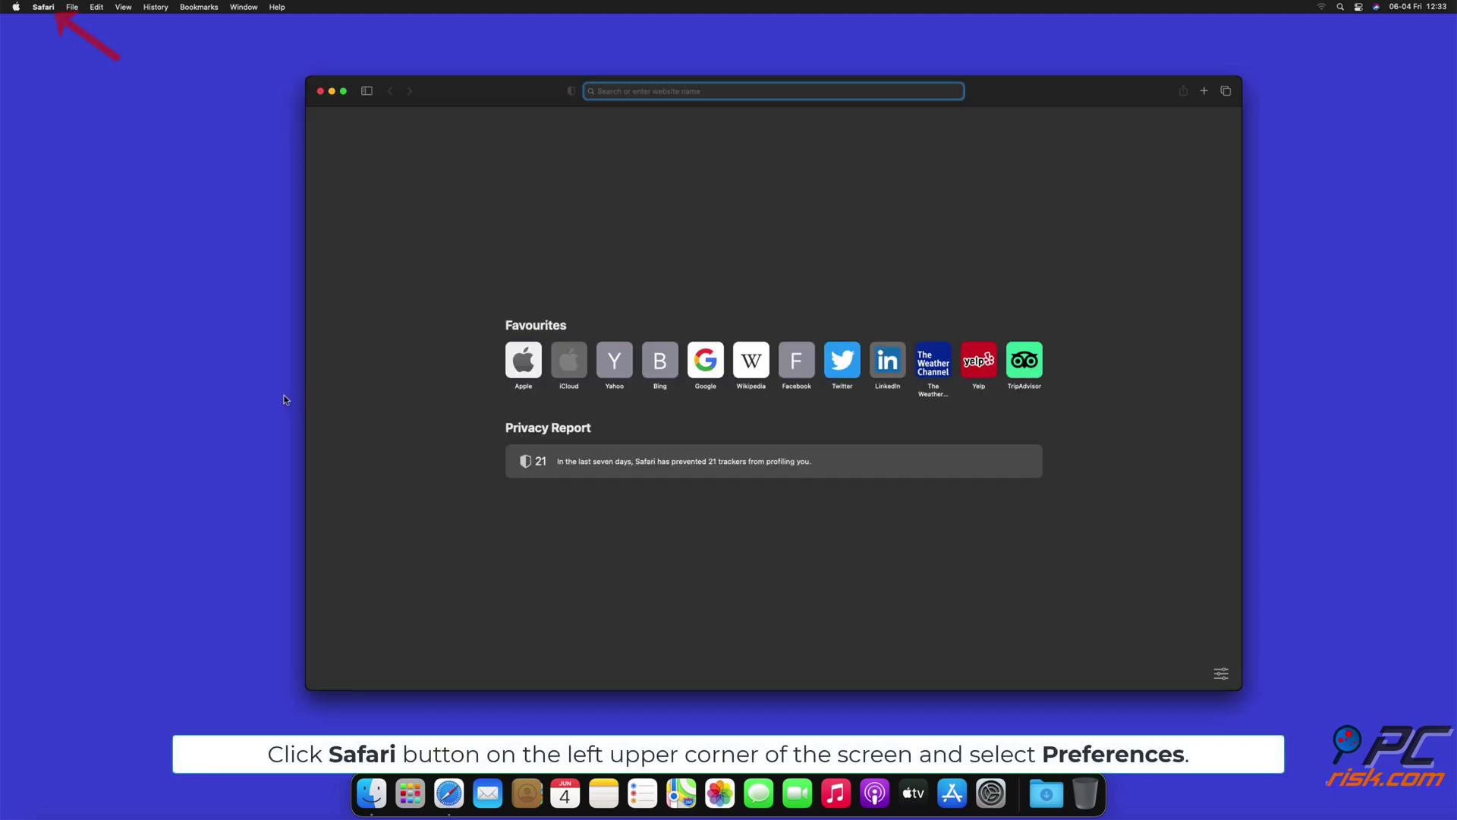
left_click(45, 9)
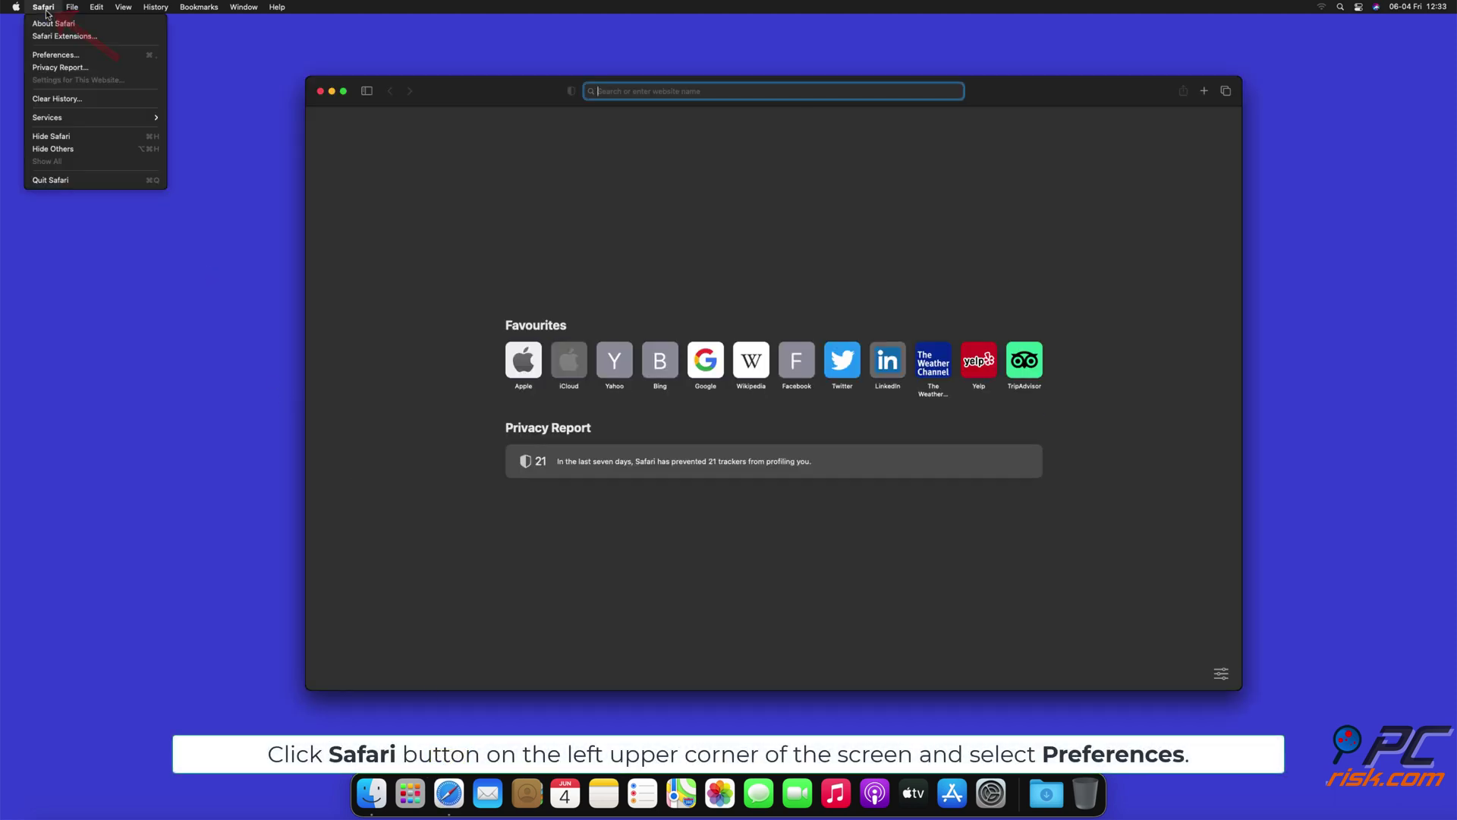
left_click(54, 54)
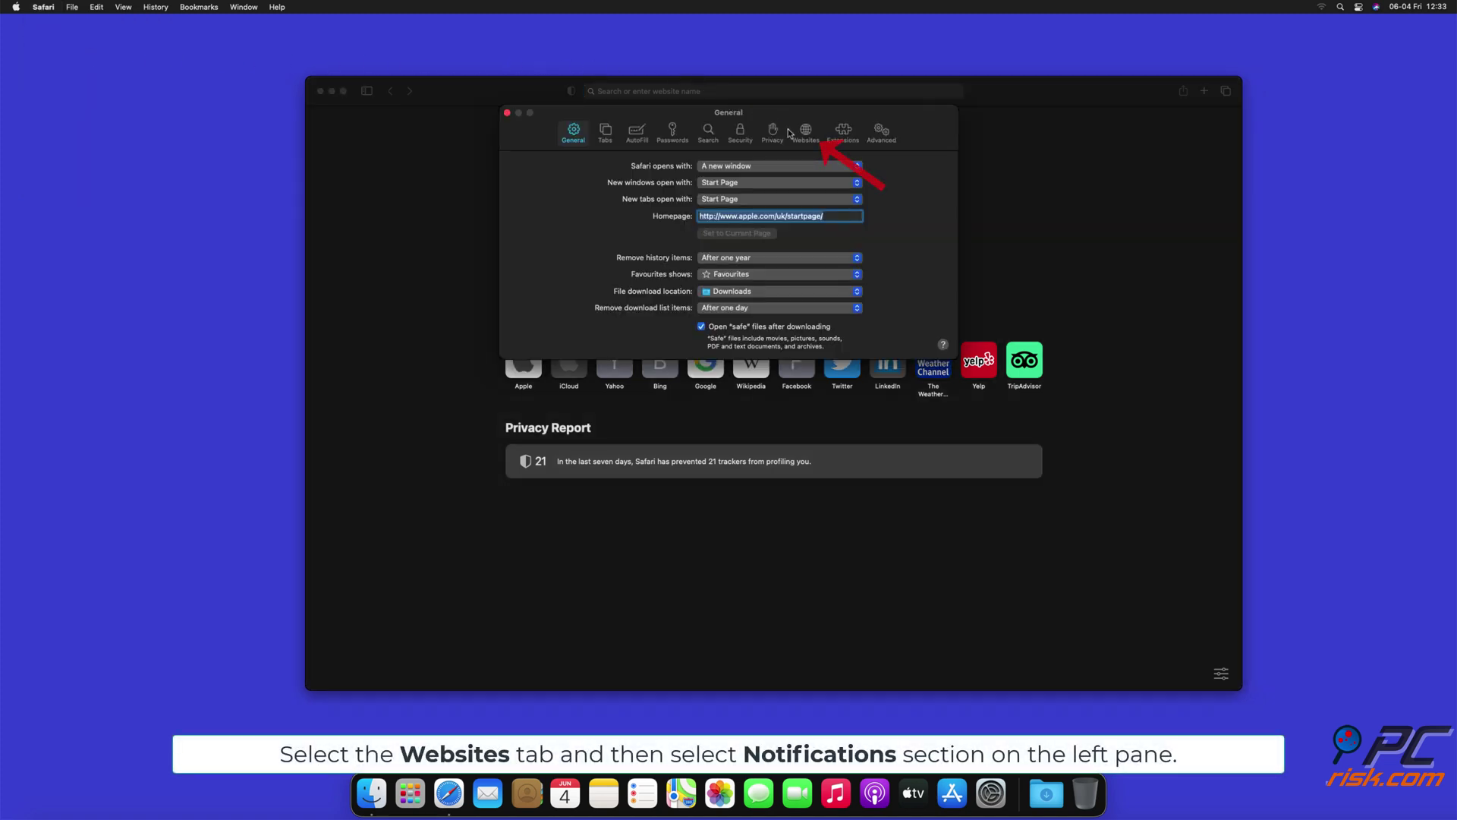
- Under Websites > Notifications, set the listed suspicious sites to Deny and close Preferences
left_click(804, 133)
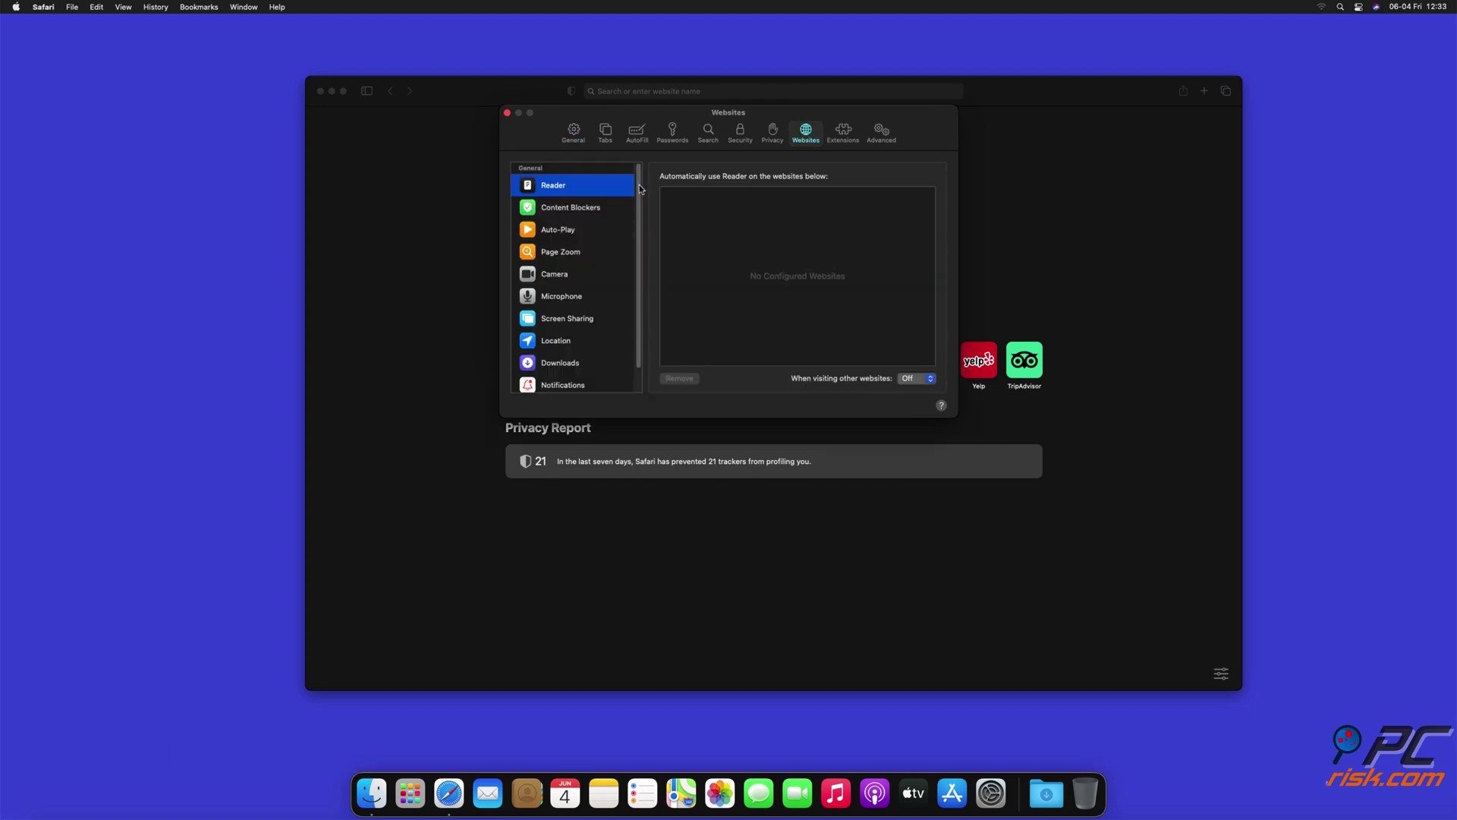
scroll(581, 285, "down", 2)
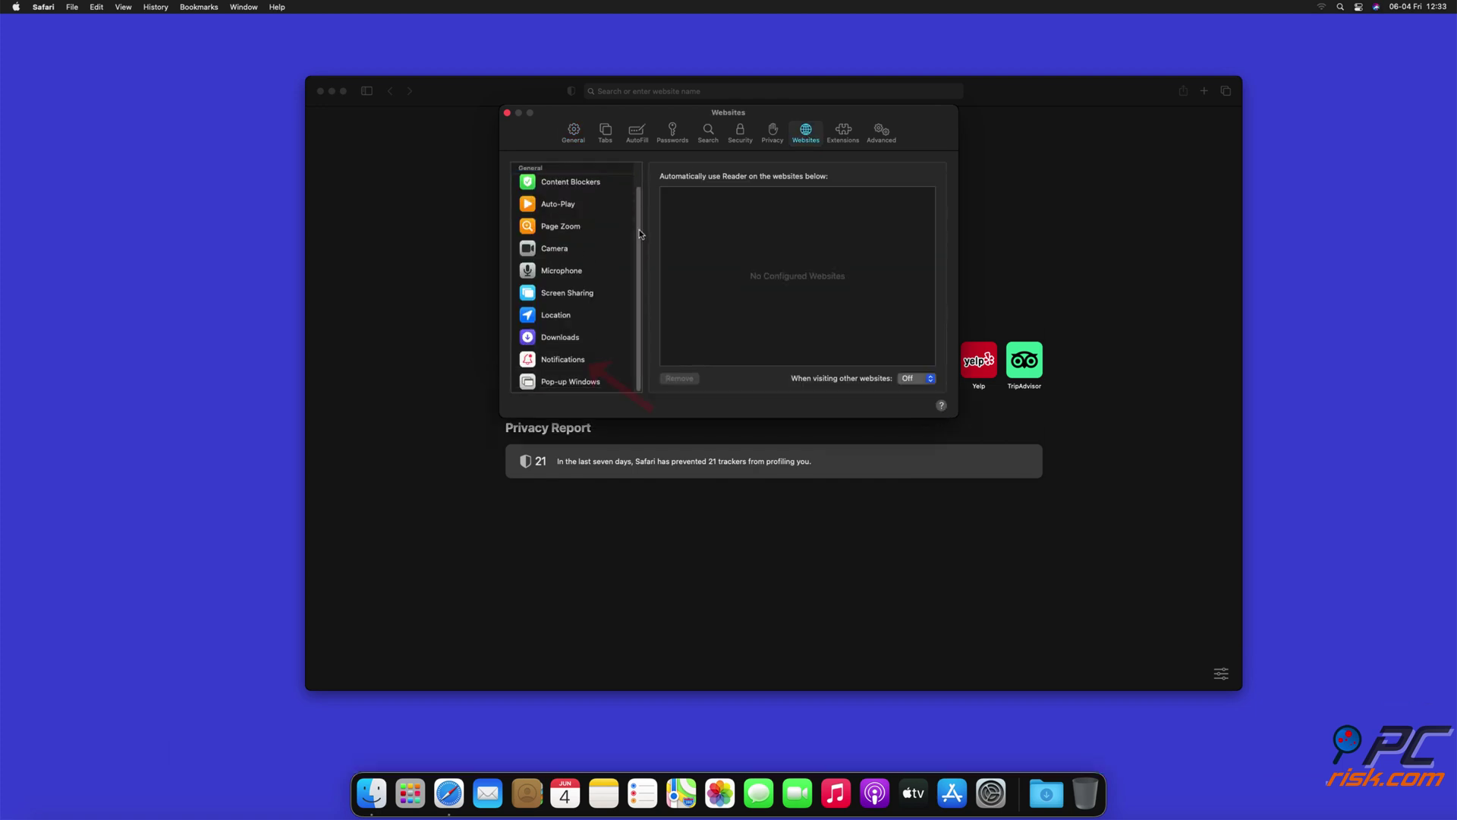
left_click(562, 360)
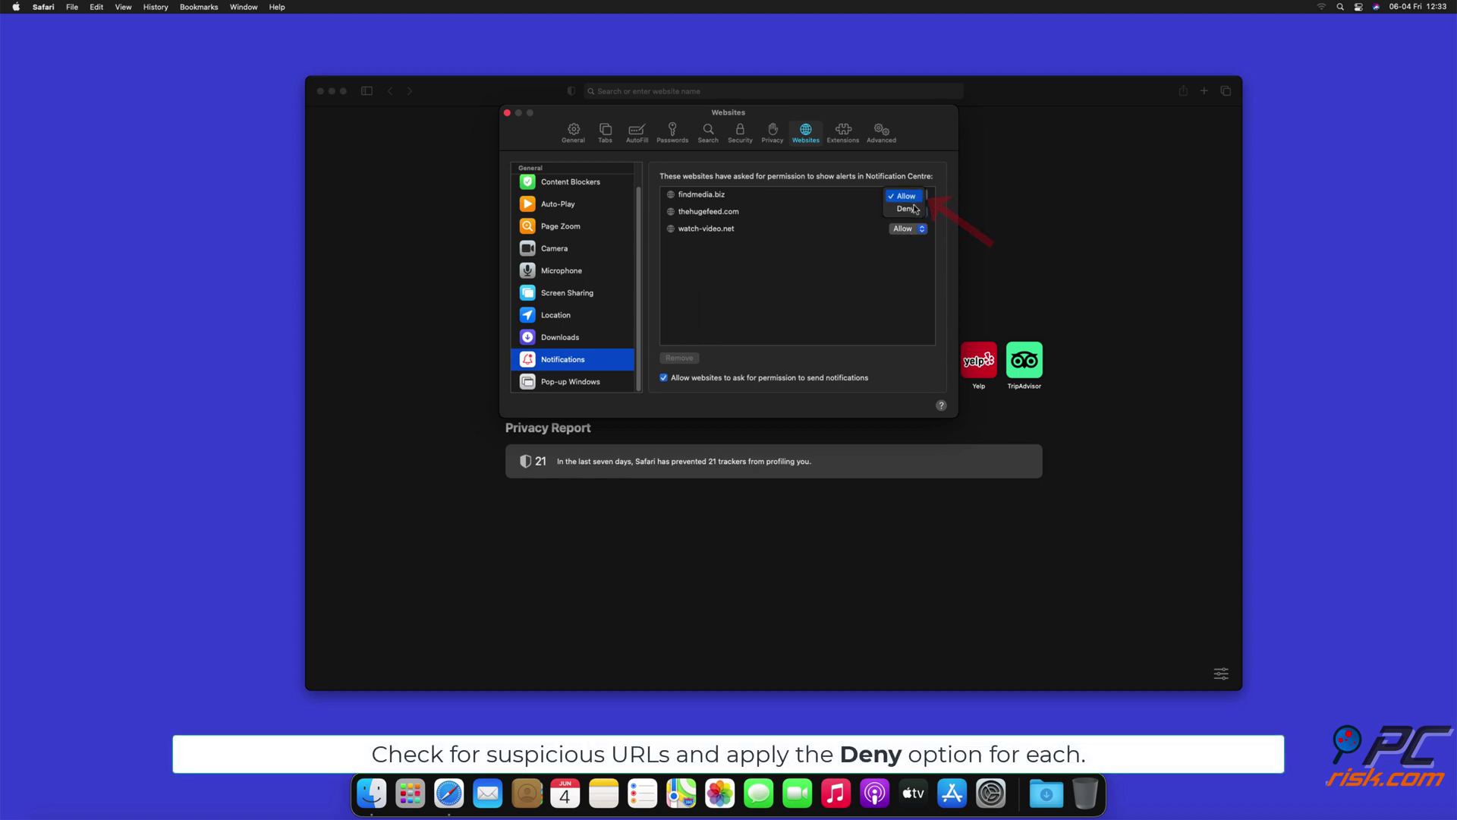
left_click(923, 212)
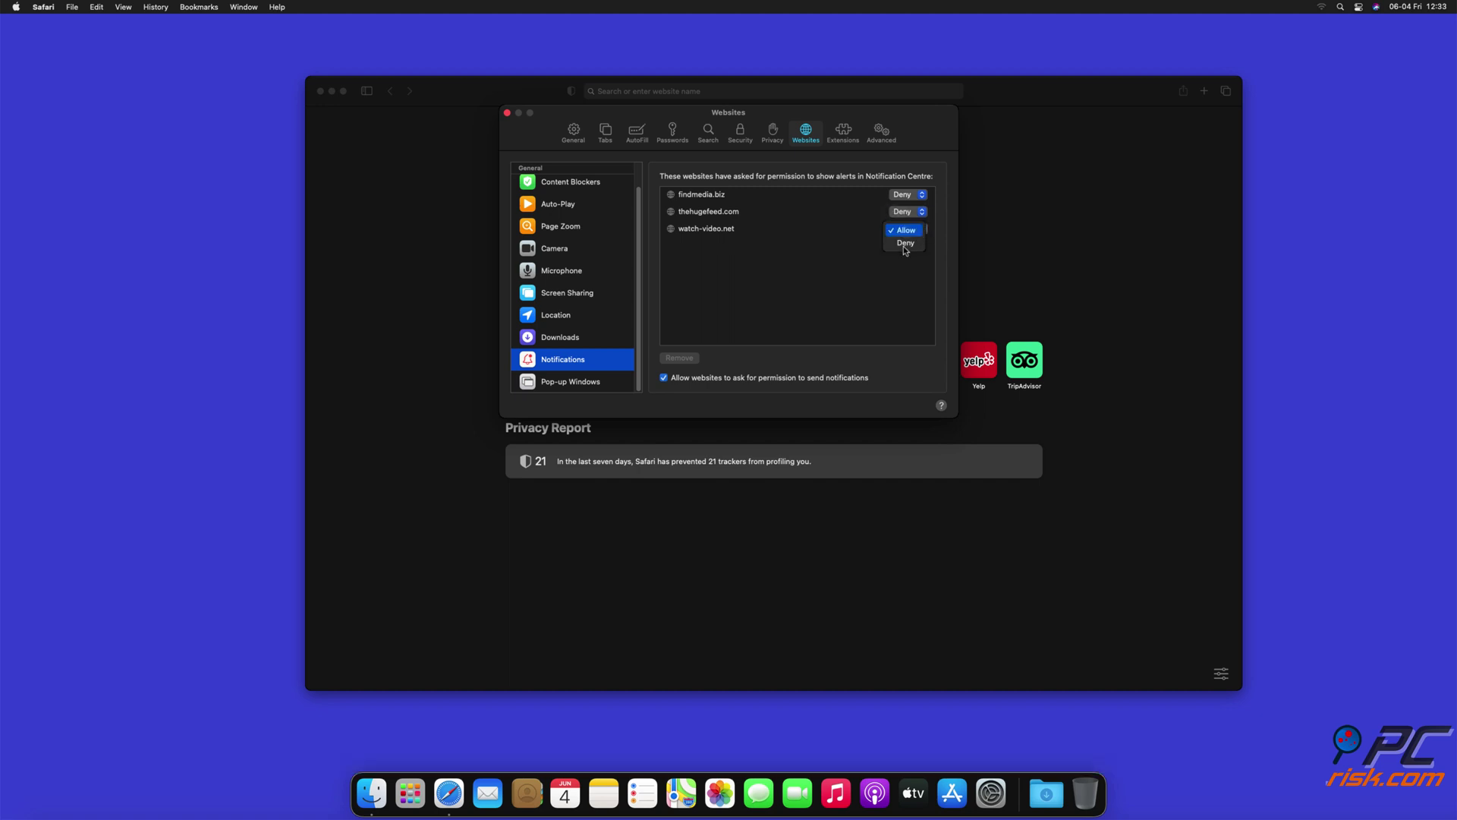
left_click(906, 245)
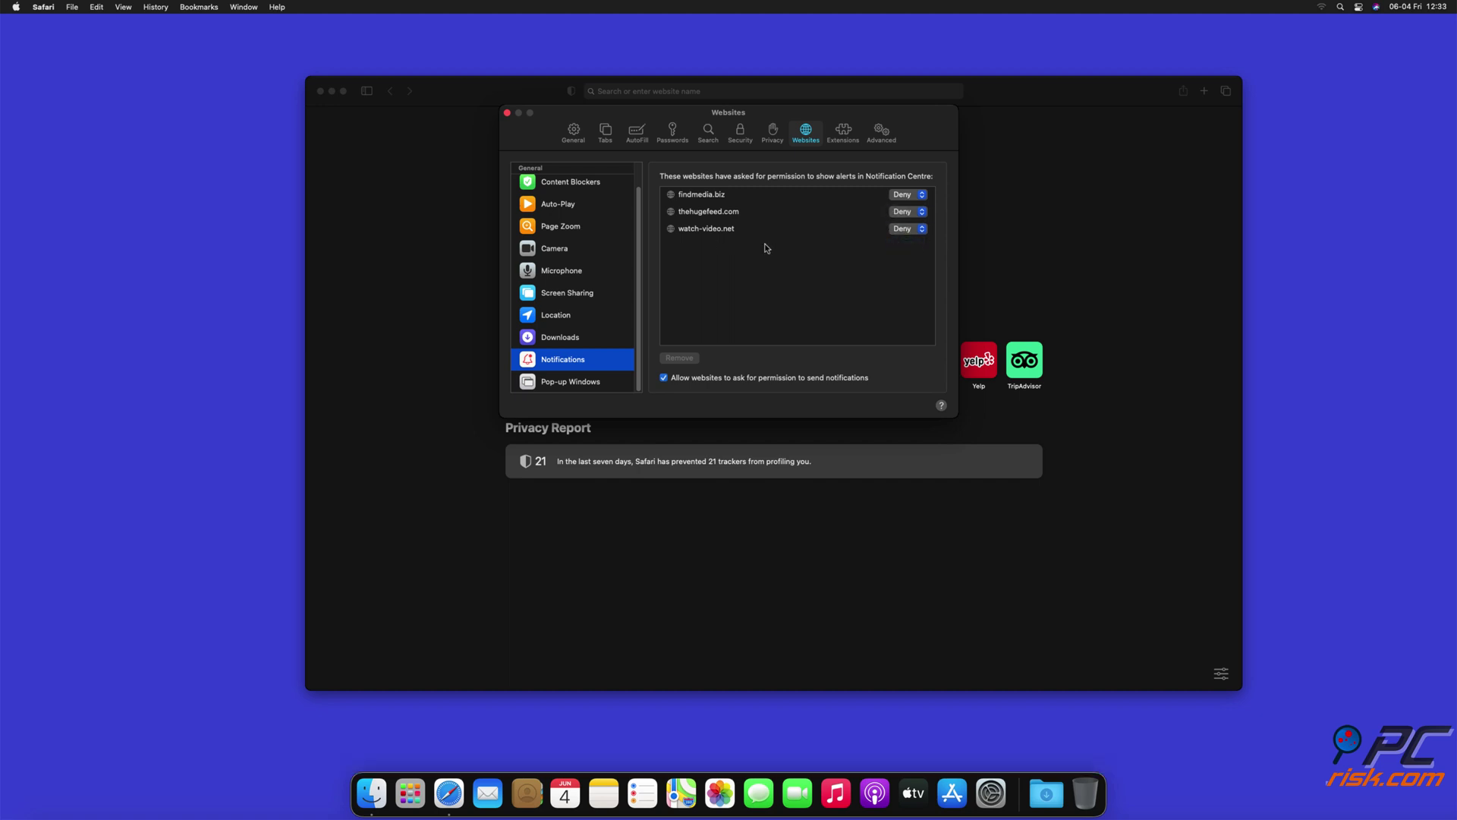
left_click(510, 115)
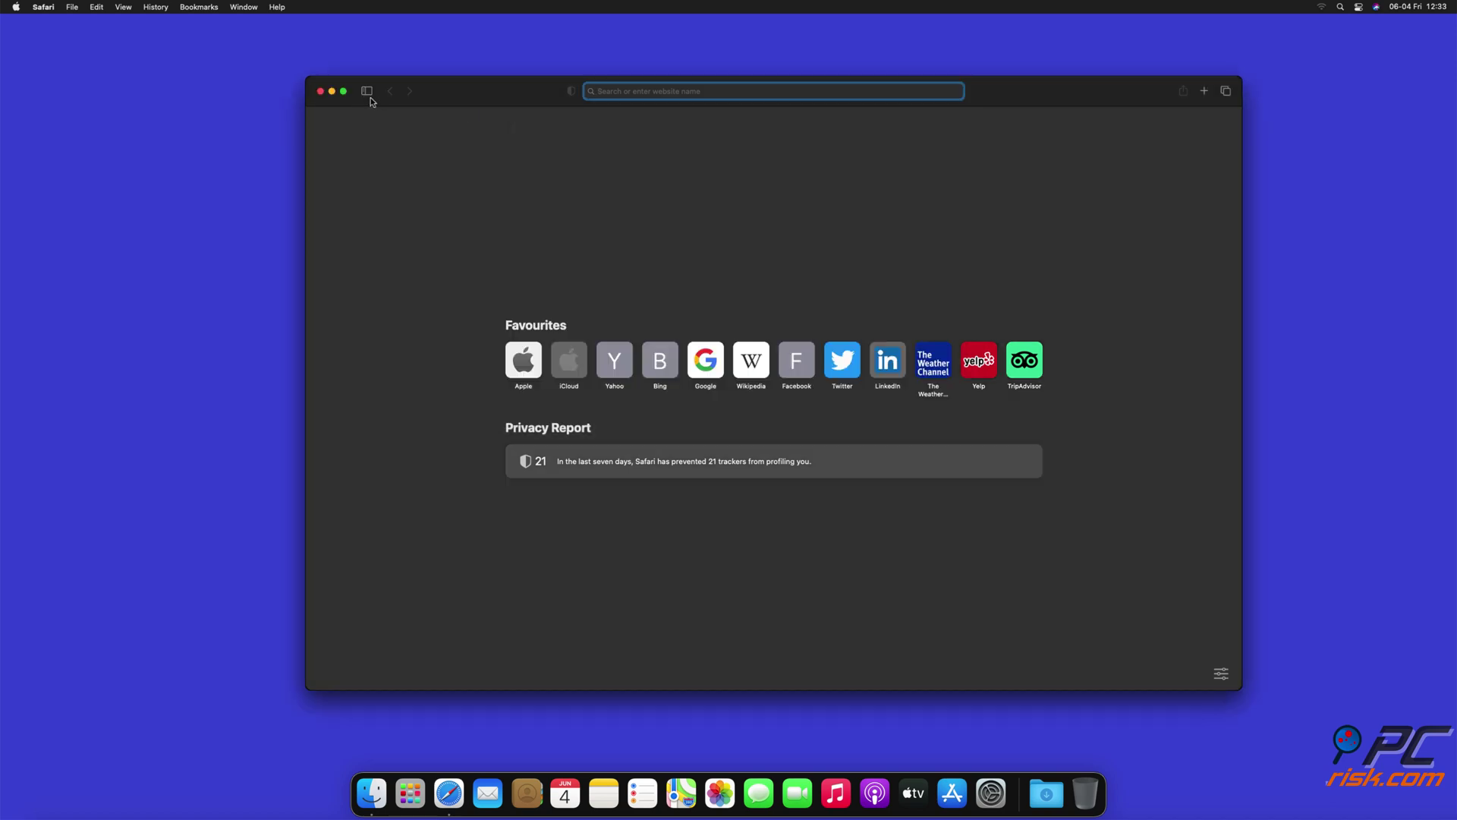
- Close Safari, launch Microsoft Edge and open its Settings from the three-dots menu
left_click(322, 91)
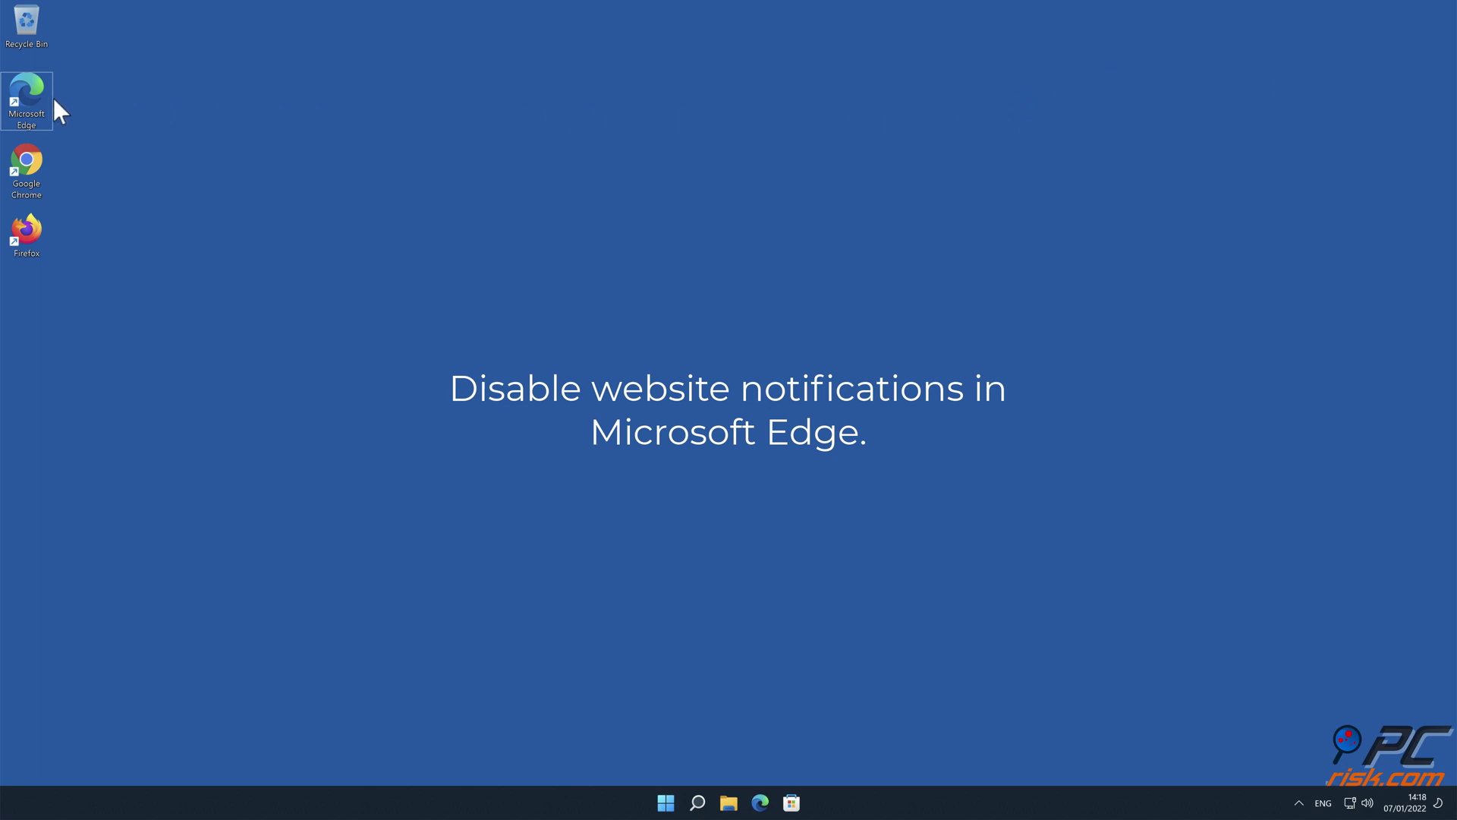
double_click(33, 100)
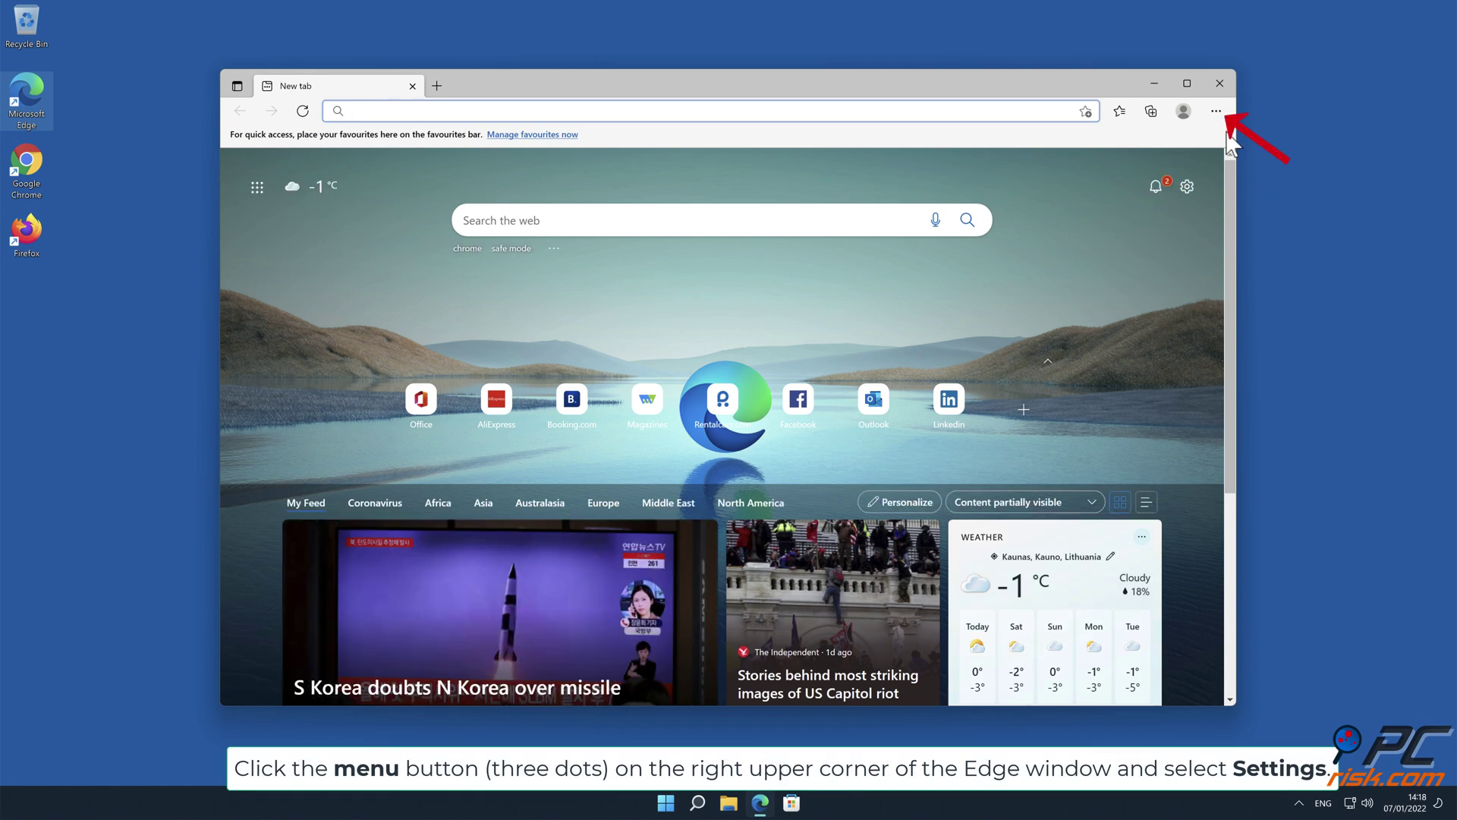
left_click(1215, 110)
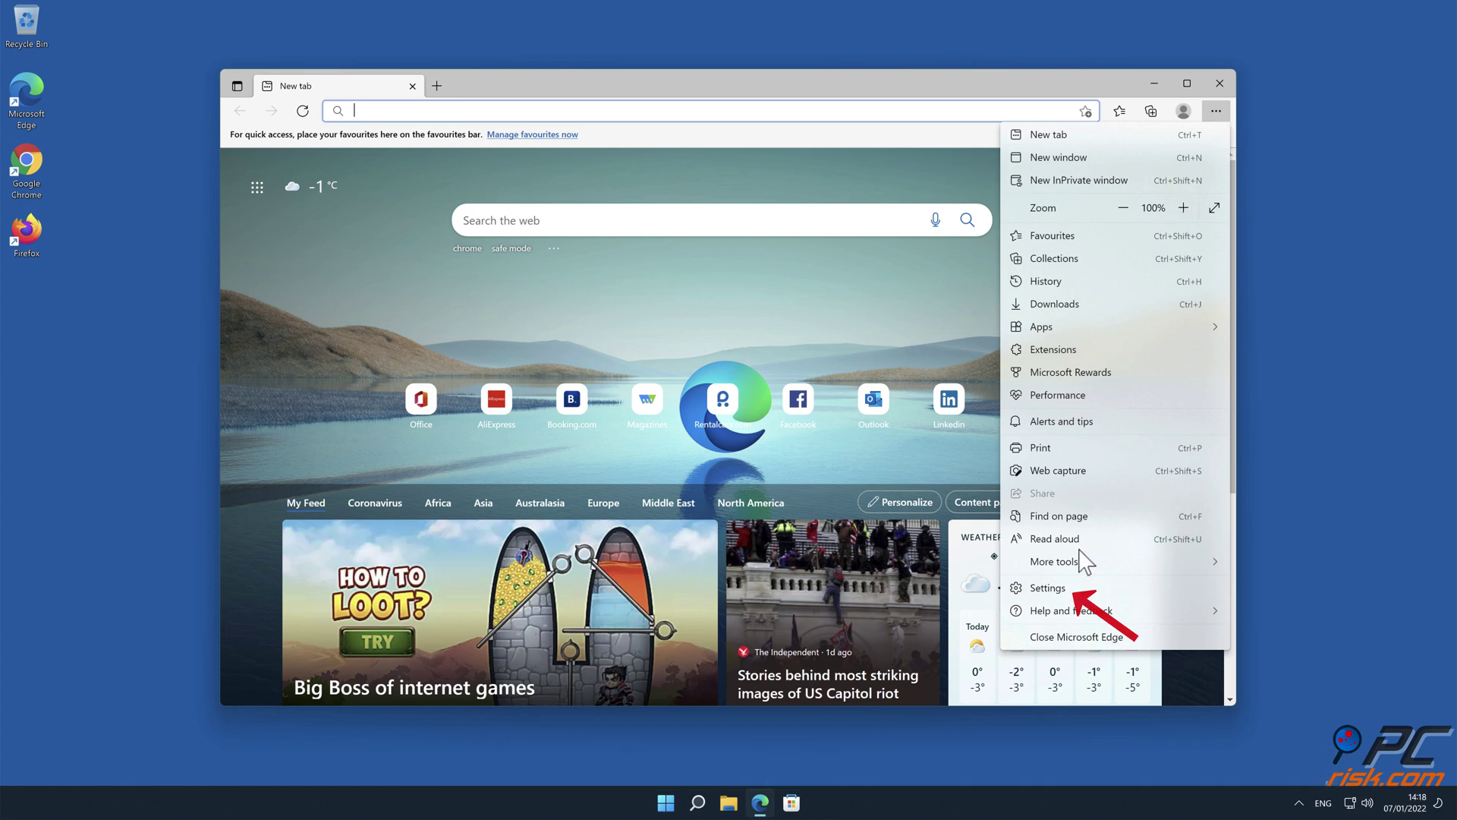
left_click(1090, 590)
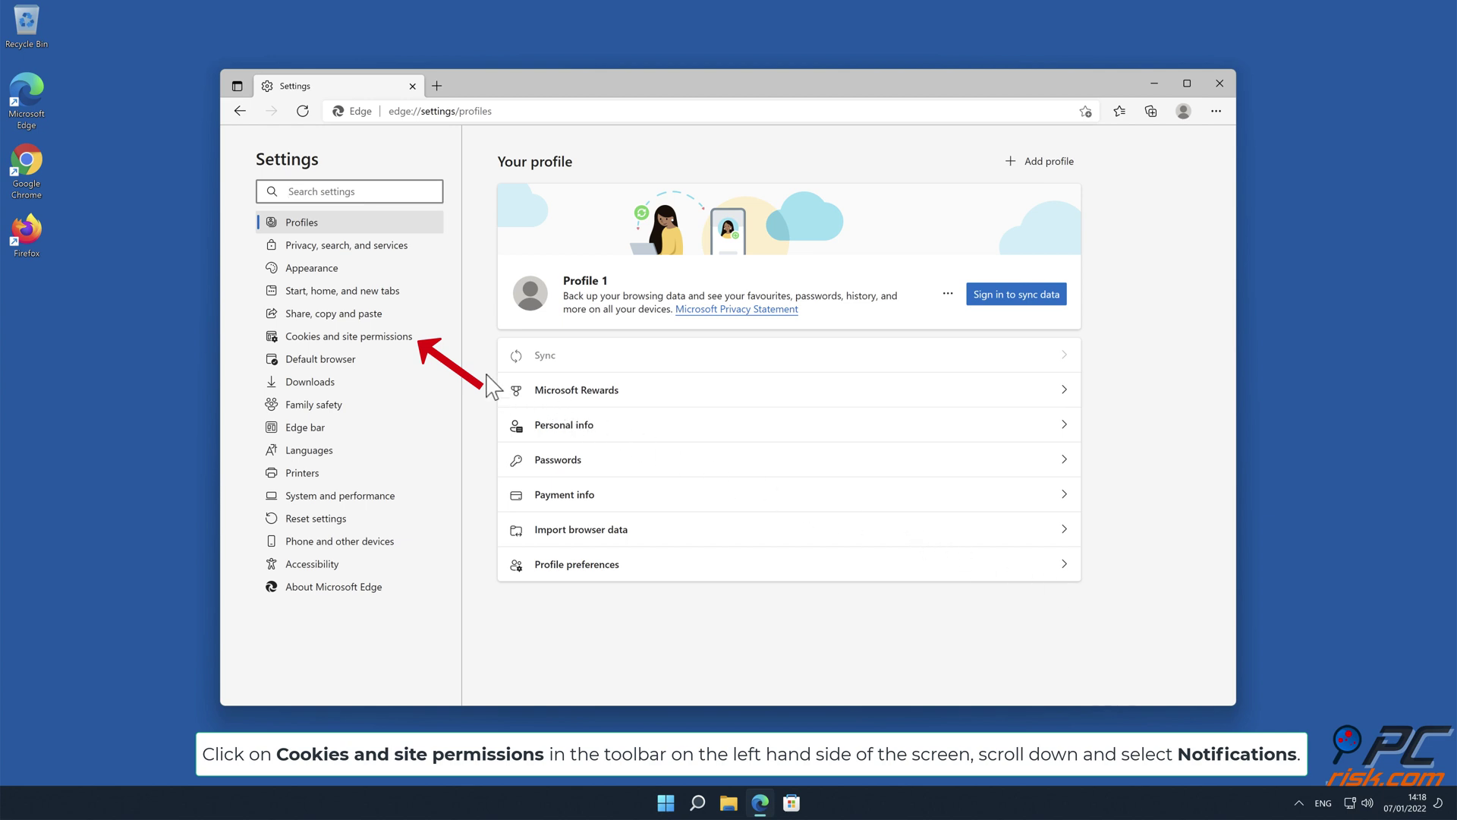
- Show Edge's Notifications permissions under Cookies and site permissions
left_click(404, 342)
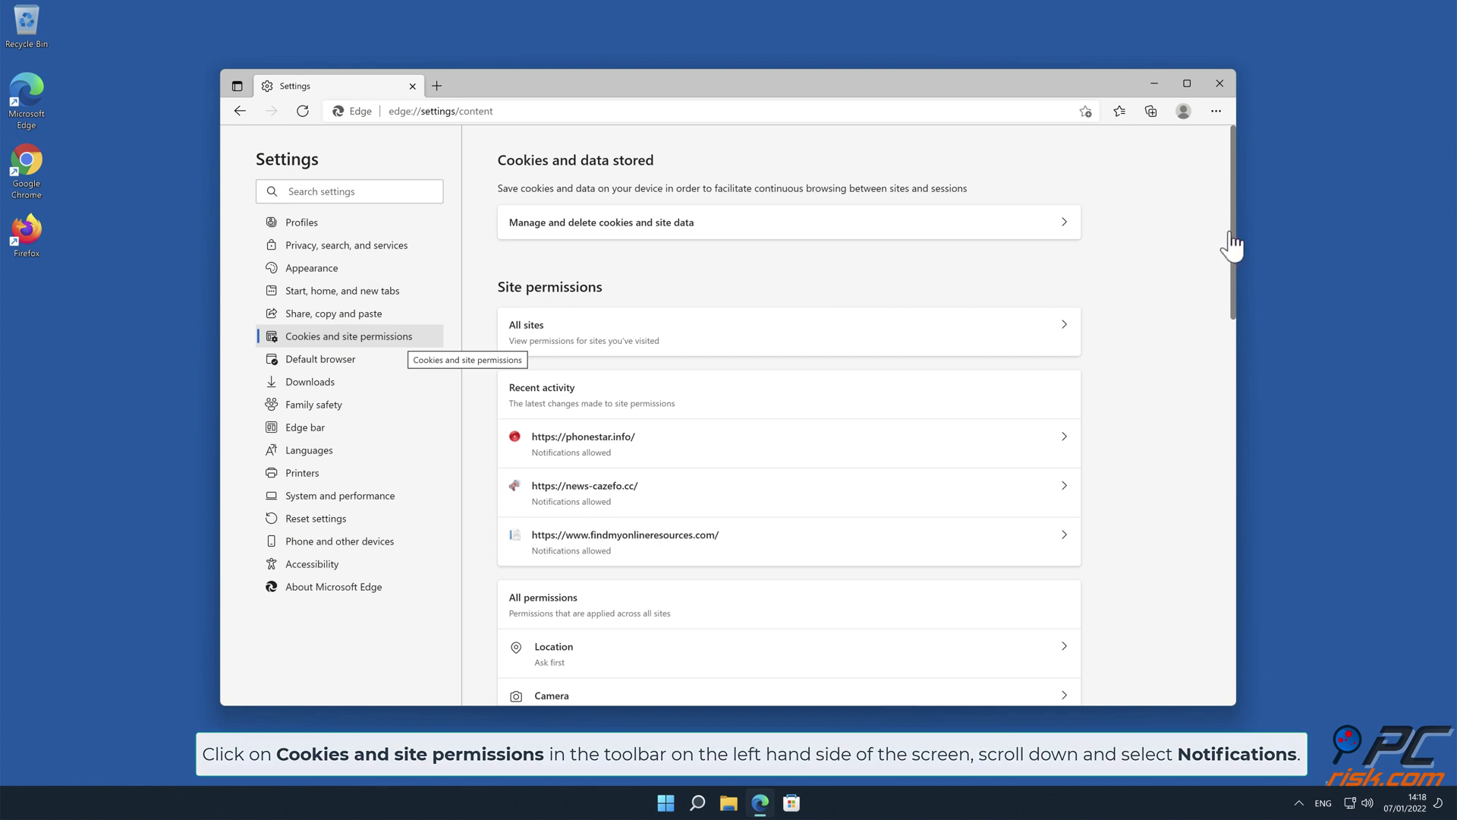
left_click_drag(1232, 241, 1236, 375)
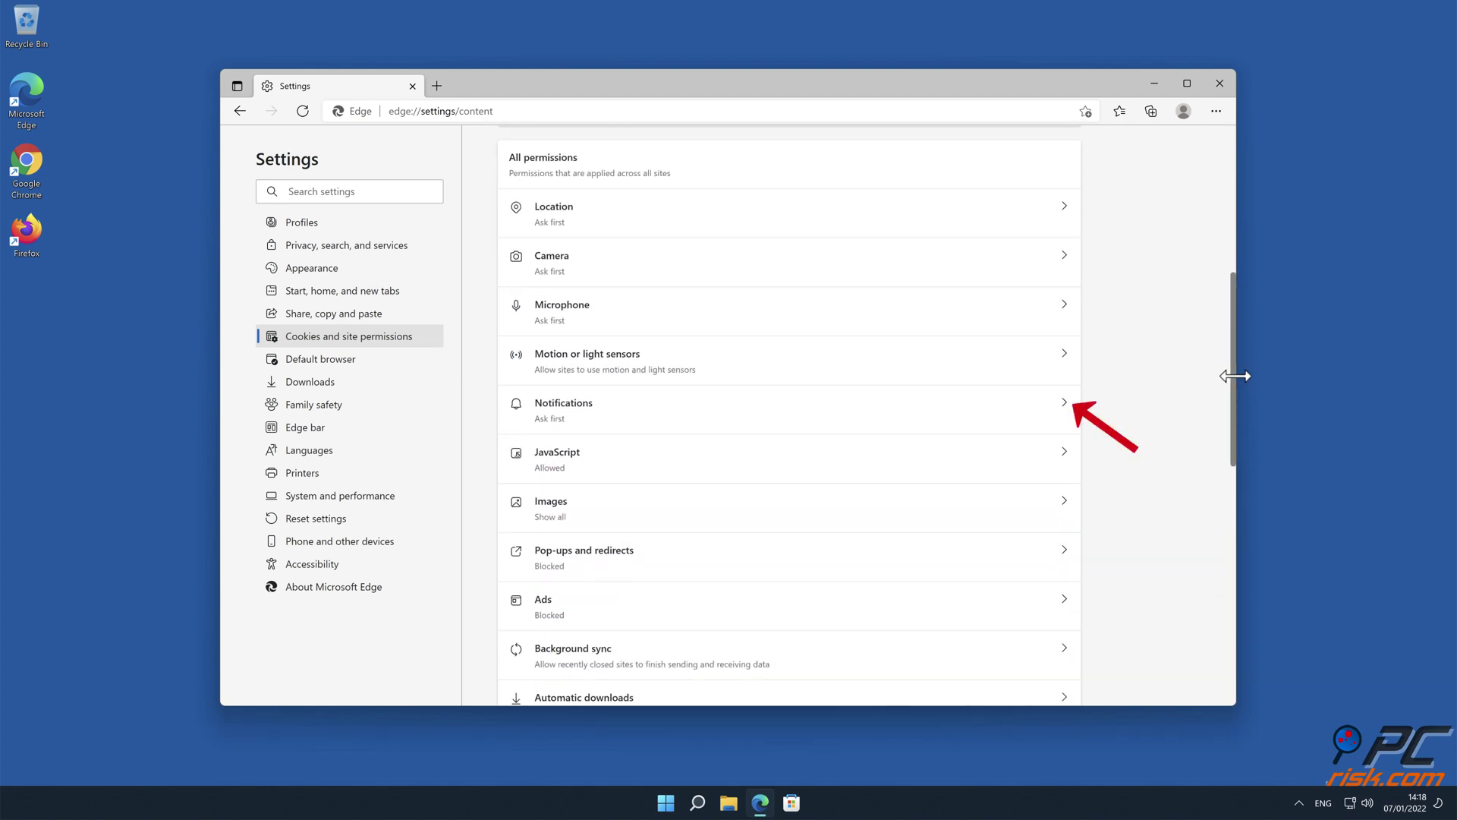
left_click(1063, 404)
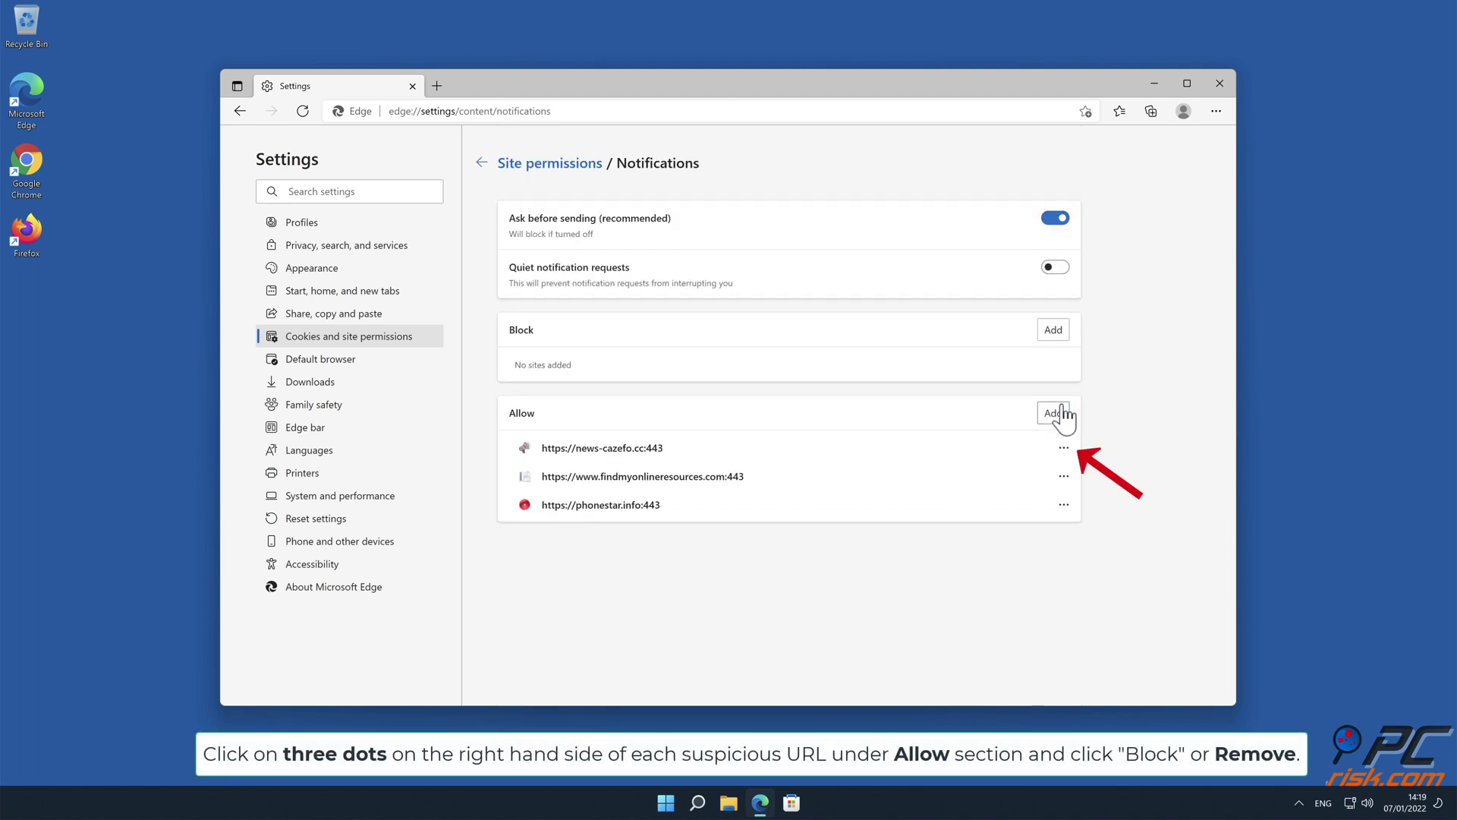
- Remove news-cazefo.cc, findmyonlineresources.com and phonestar.info from allowed notifications, then close Edge
left_click(1063, 447)
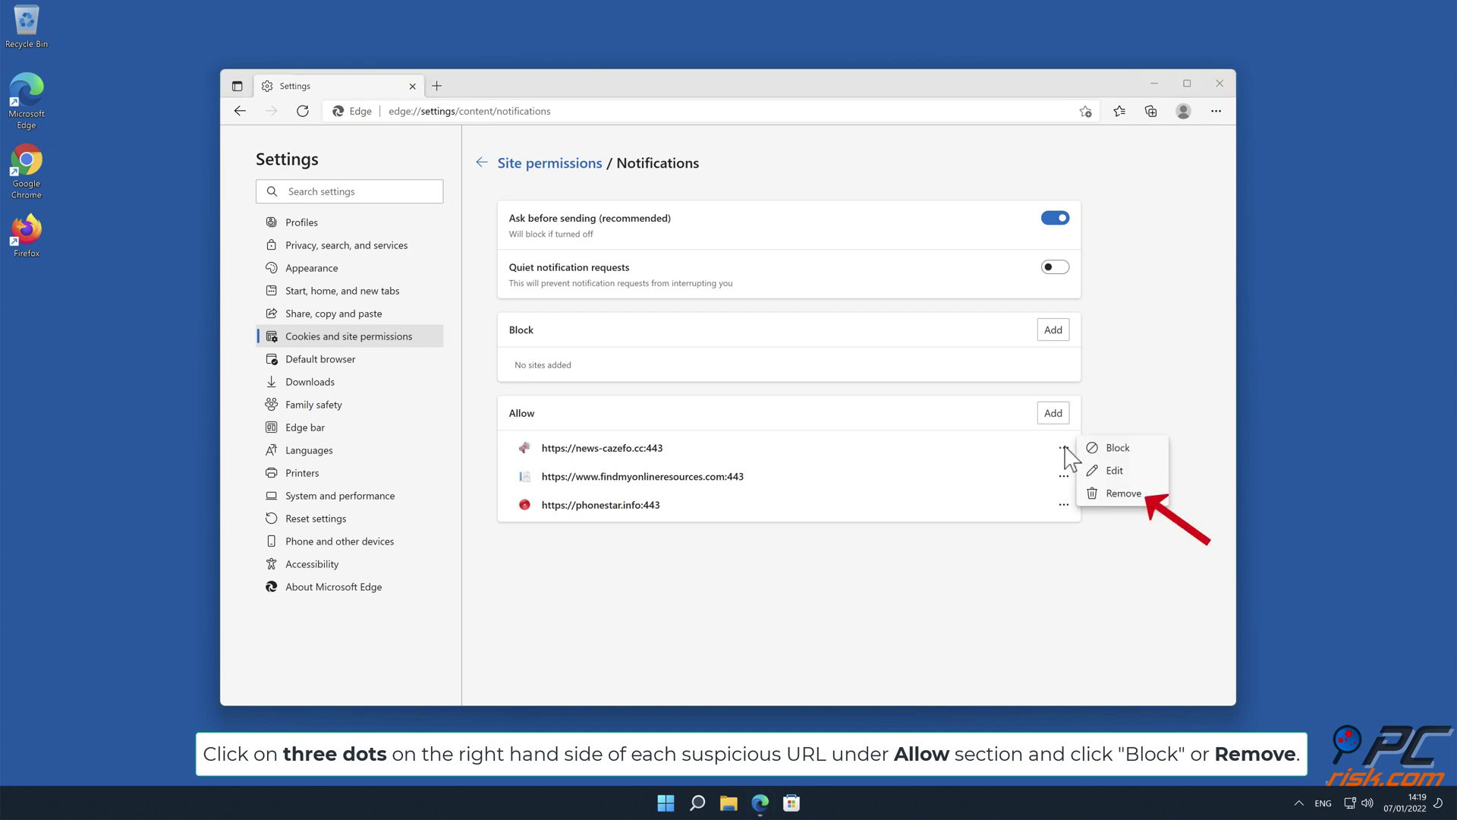
left_click(1124, 493)
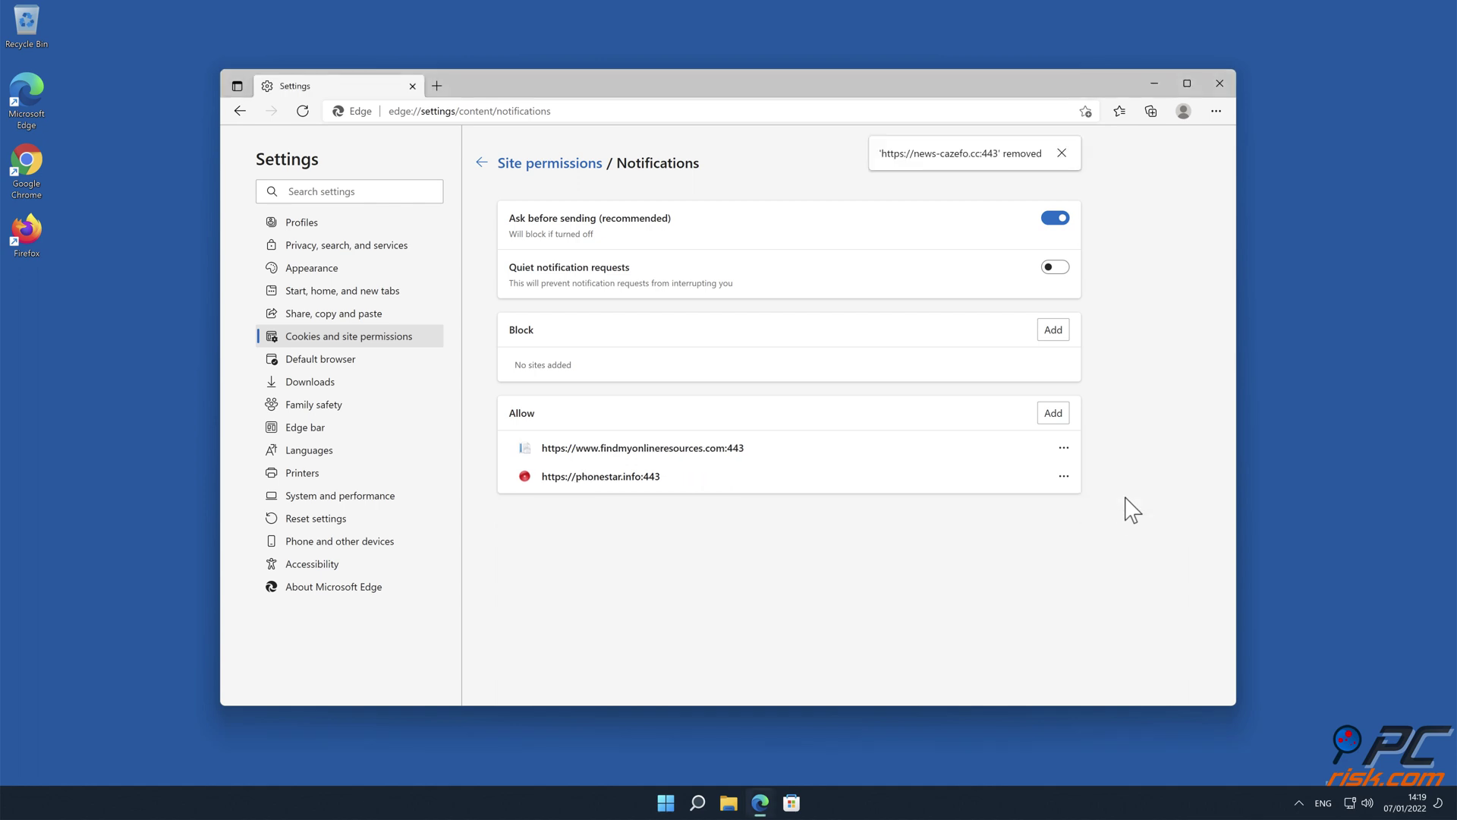
left_click(1064, 448)
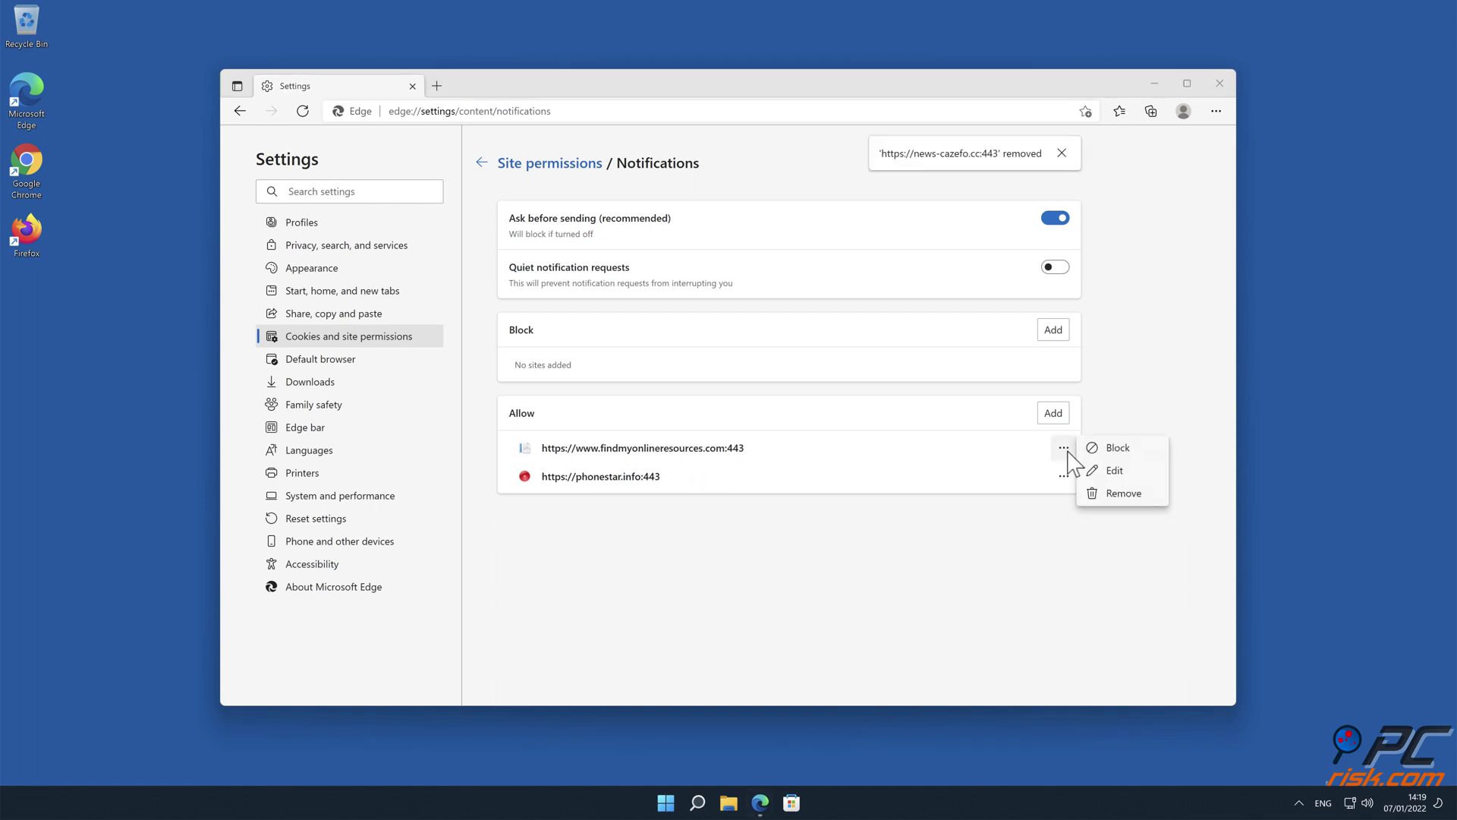
left_click(1124, 494)
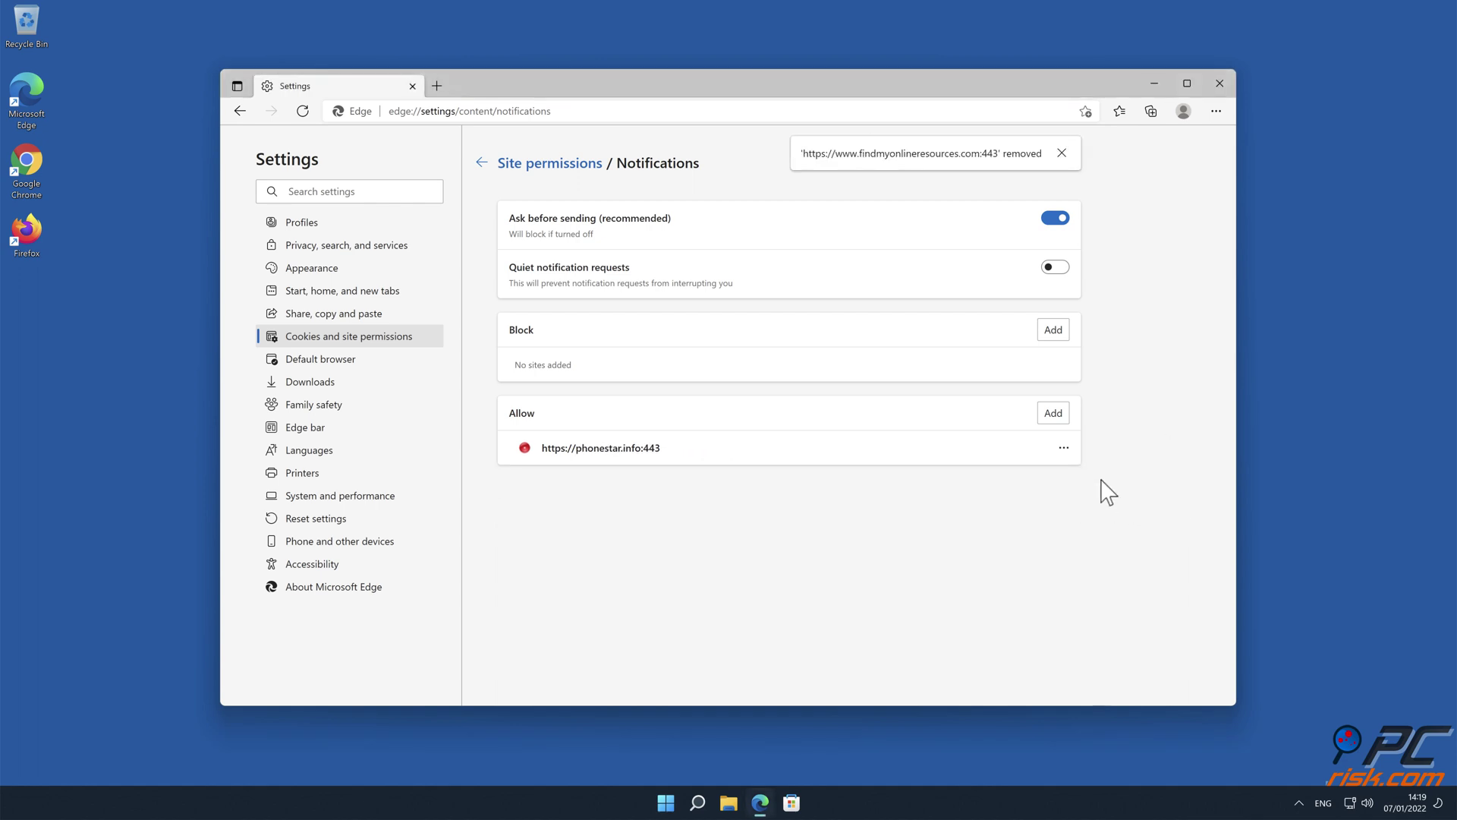
left_click(1063, 448)
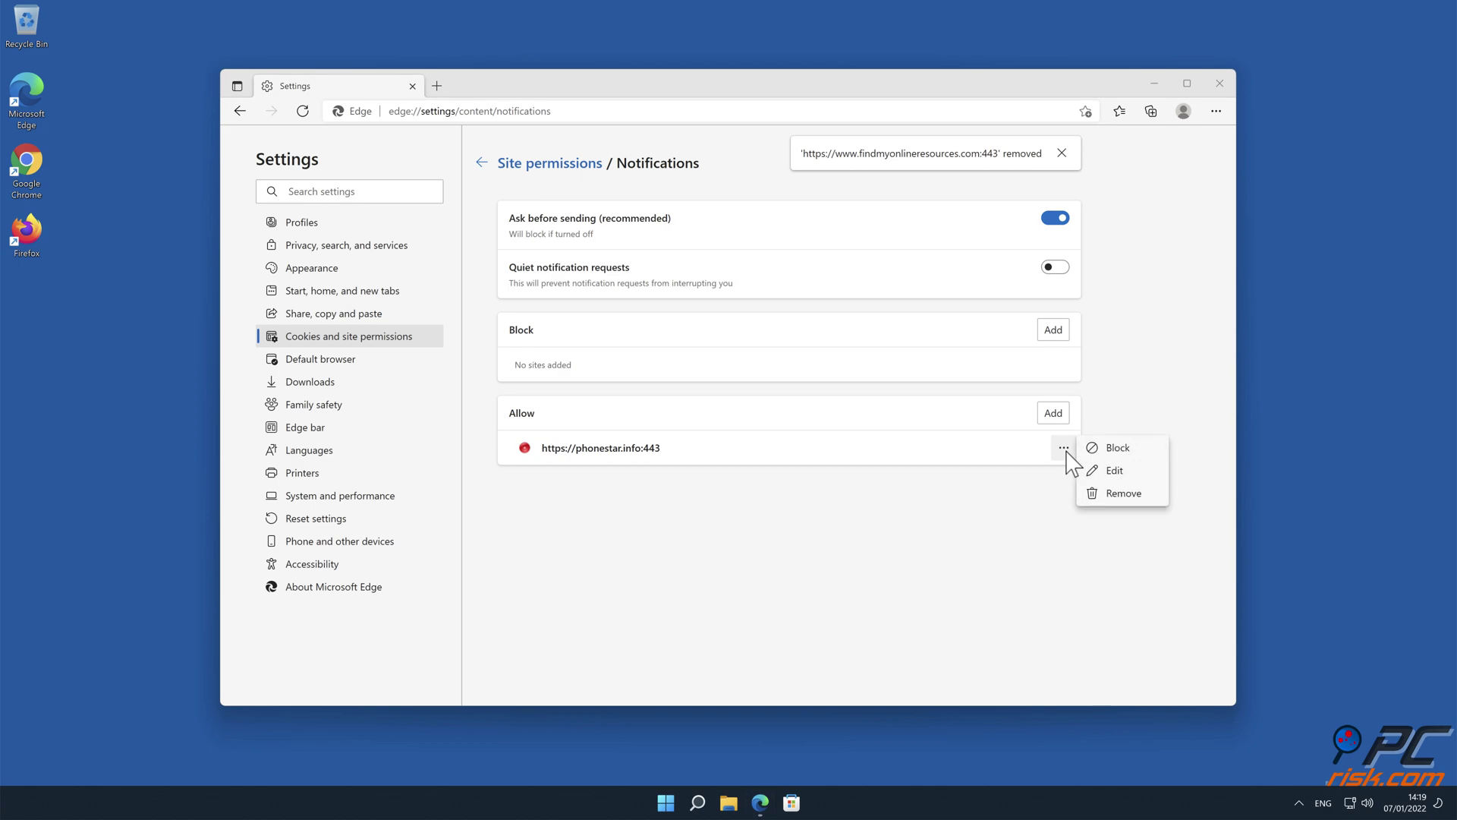
left_click(1118, 495)
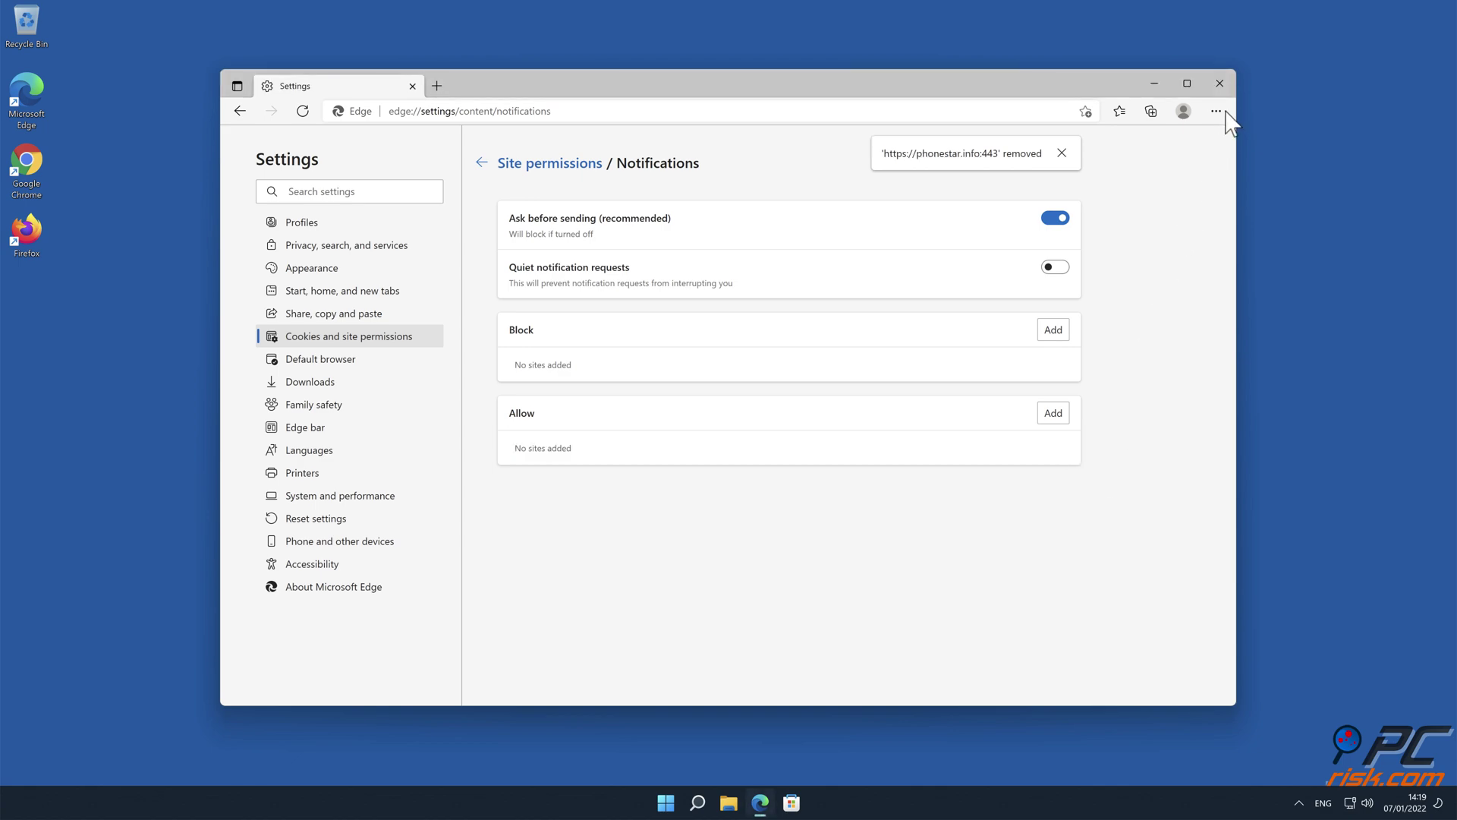
left_click(1220, 83)
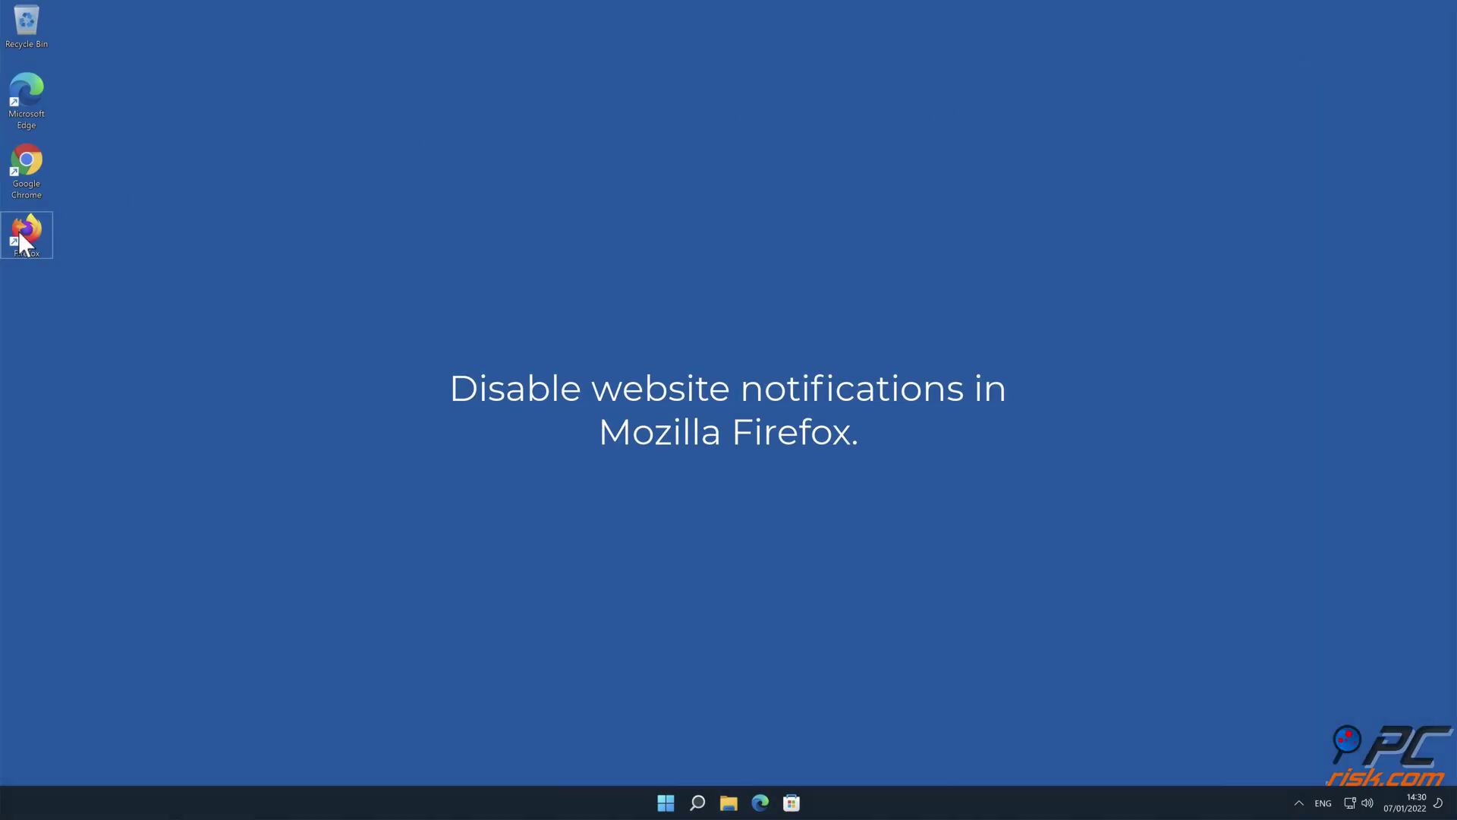
- Launch Firefox and open its Settings from the hamburger menu
double_click(18, 230)
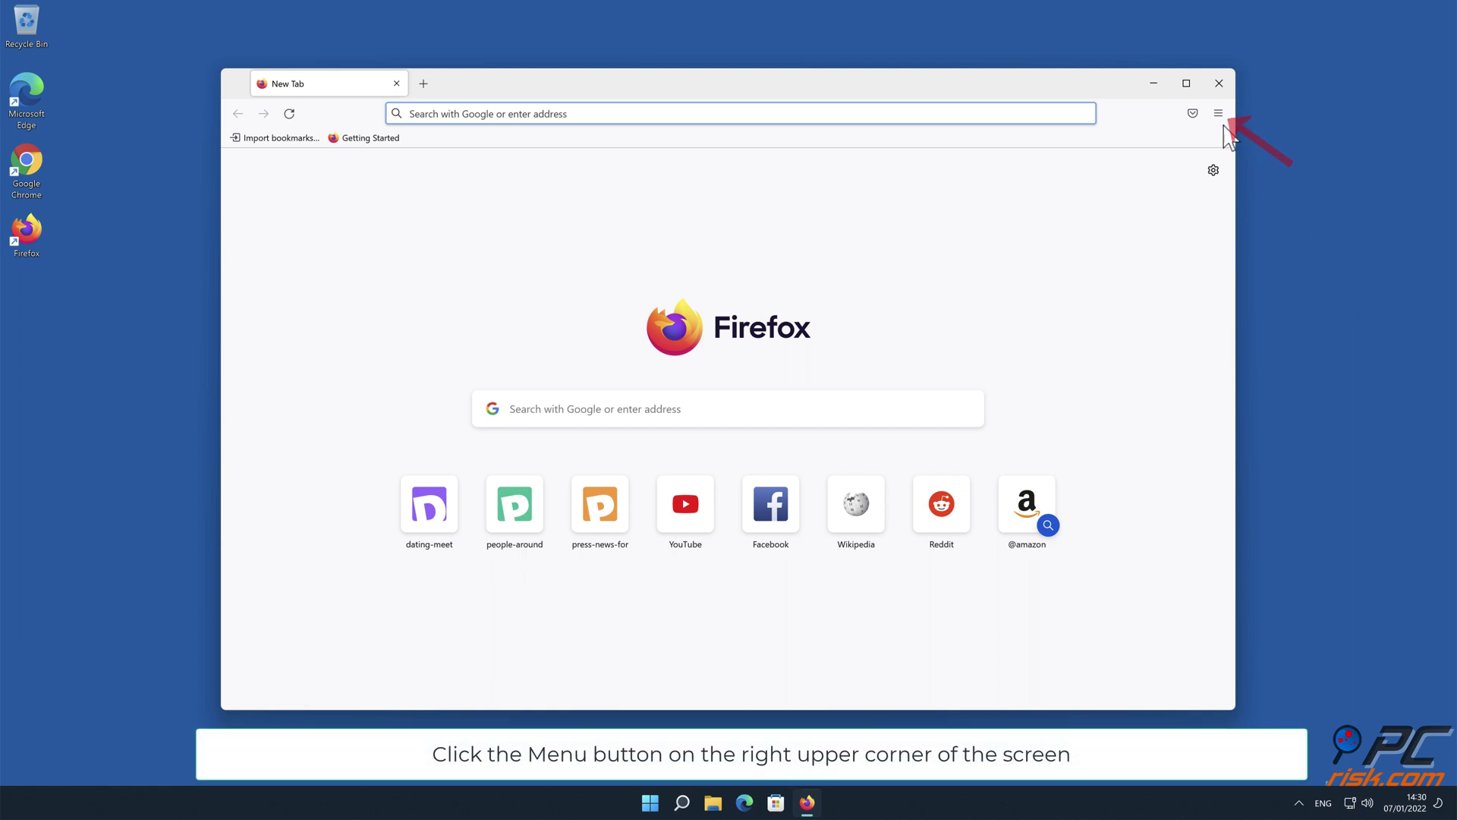
left_click(1219, 115)
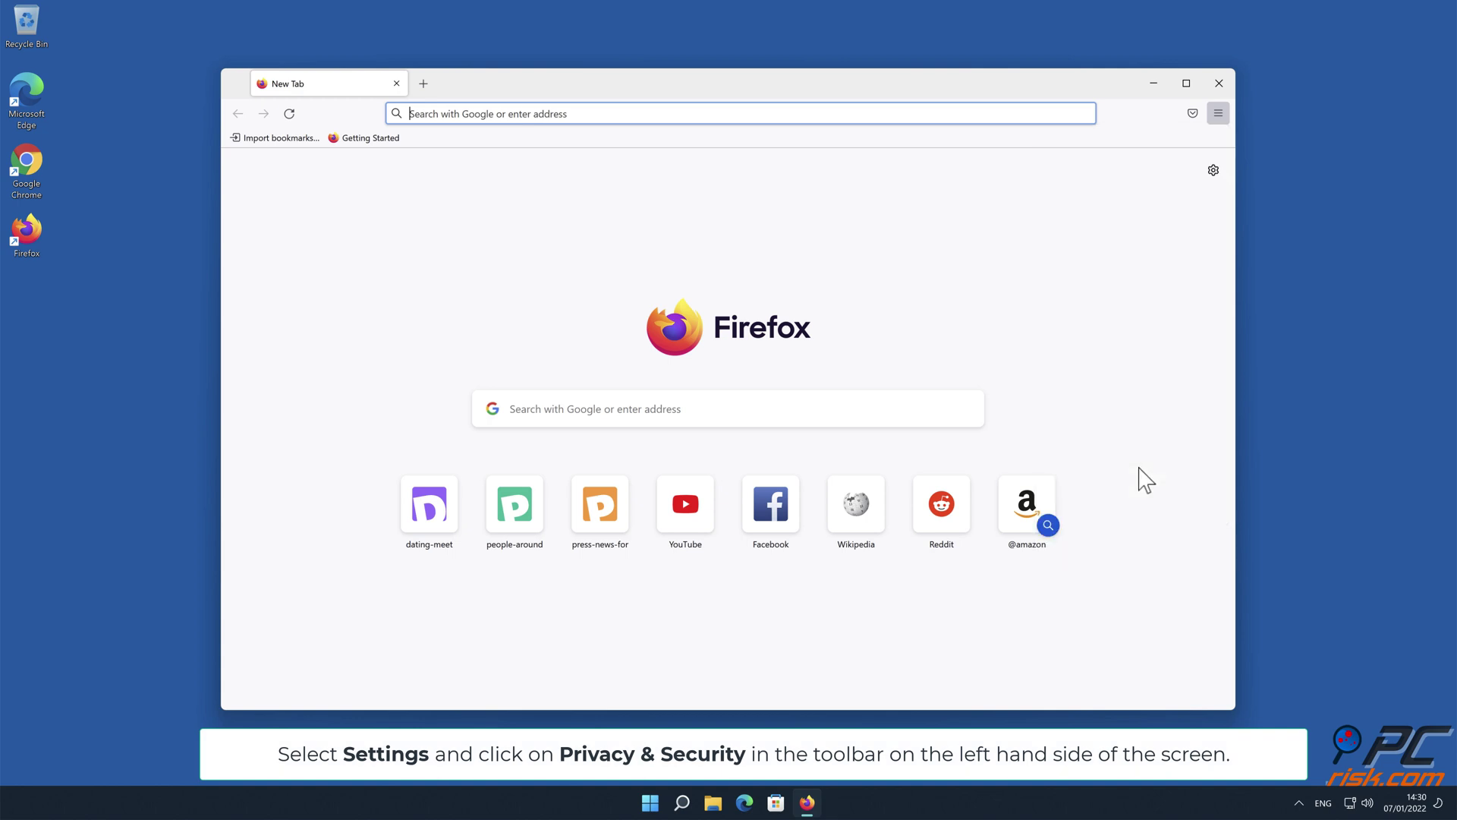
left_click(1145, 472)
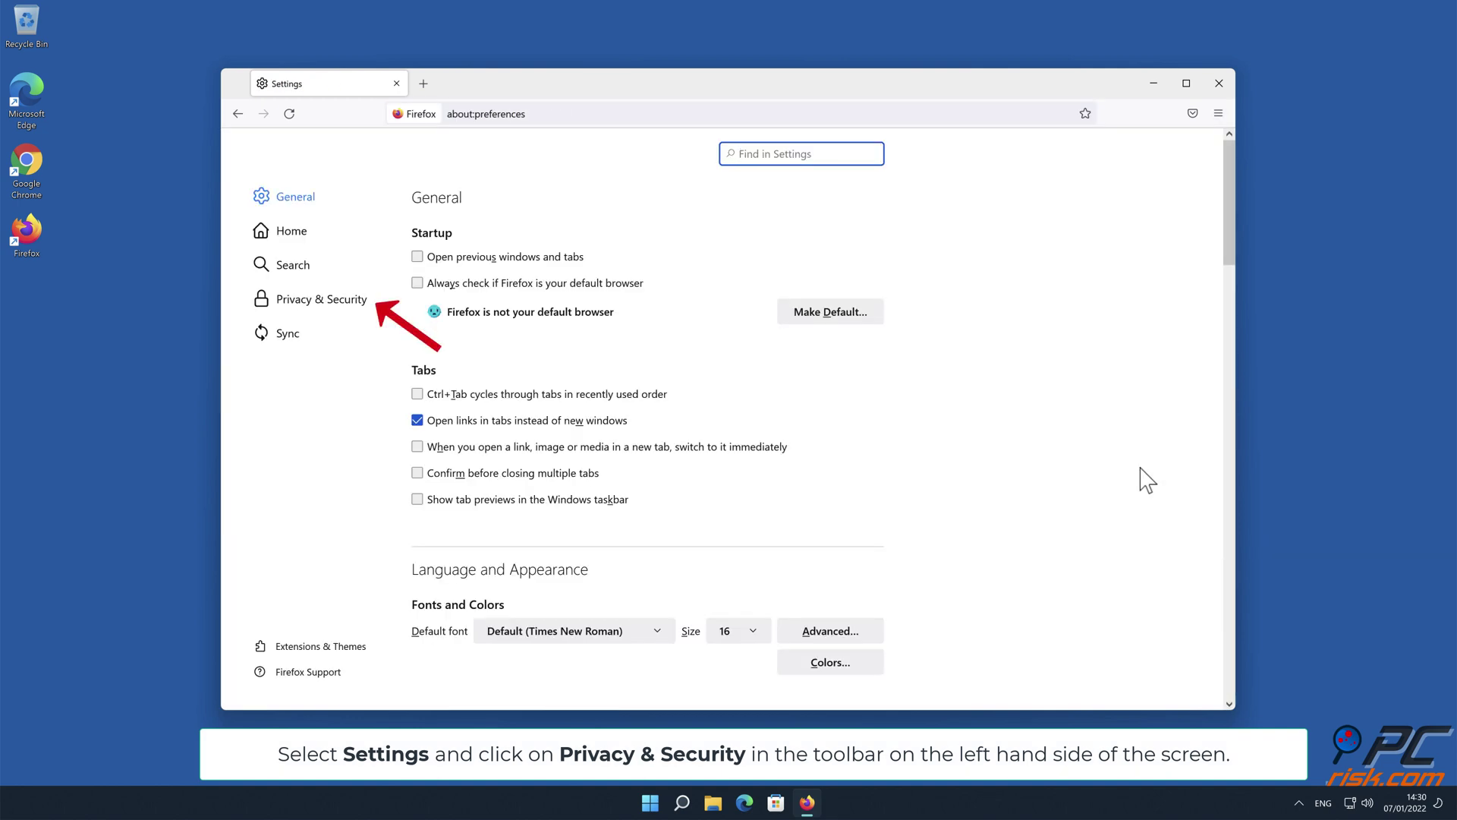
- Reach the Notification Permissions list from Firefox's Privacy & Security settings
left_click(346, 302)
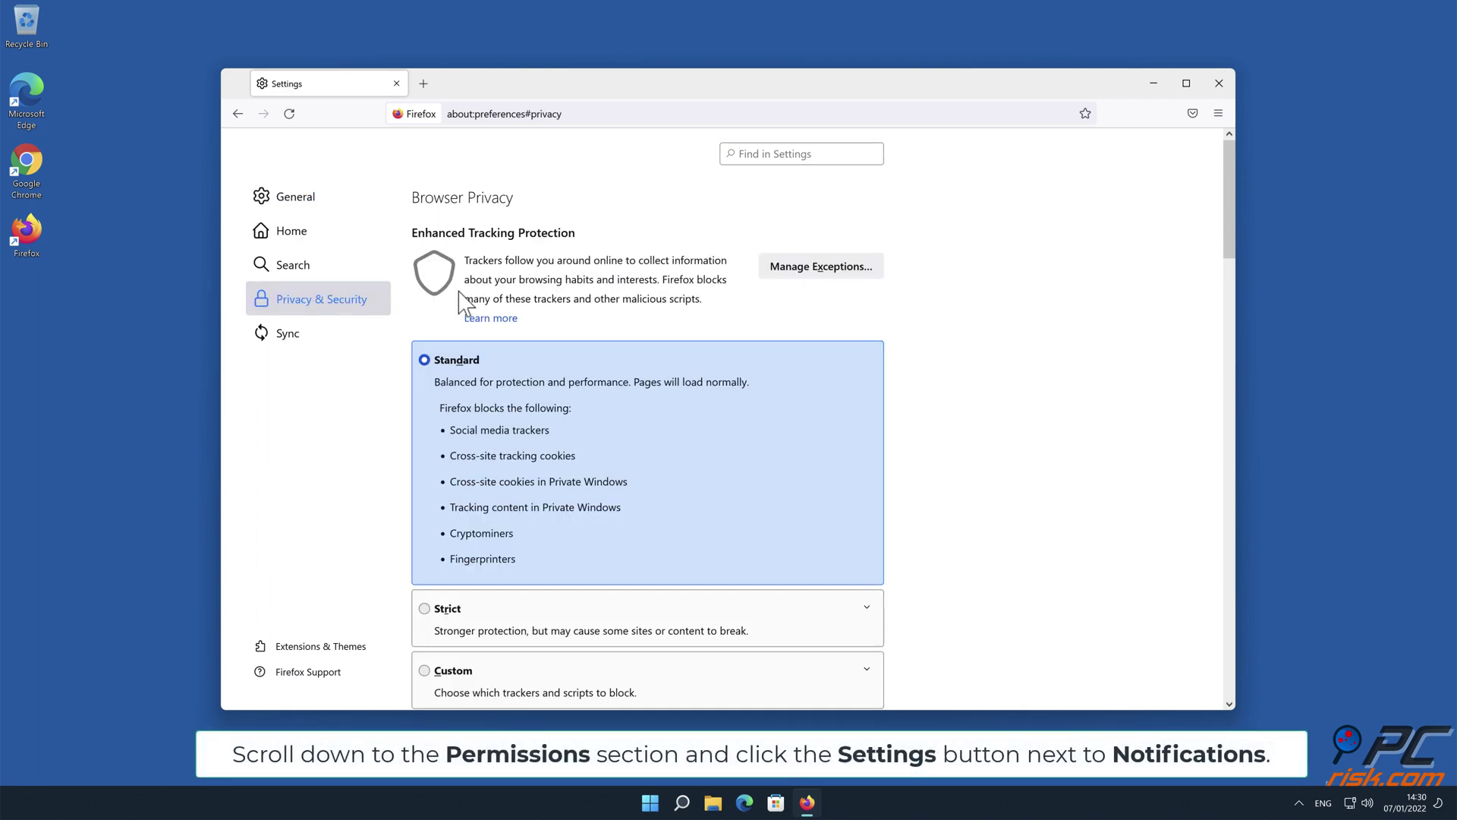
left_click_drag(1230, 196, 1234, 476)
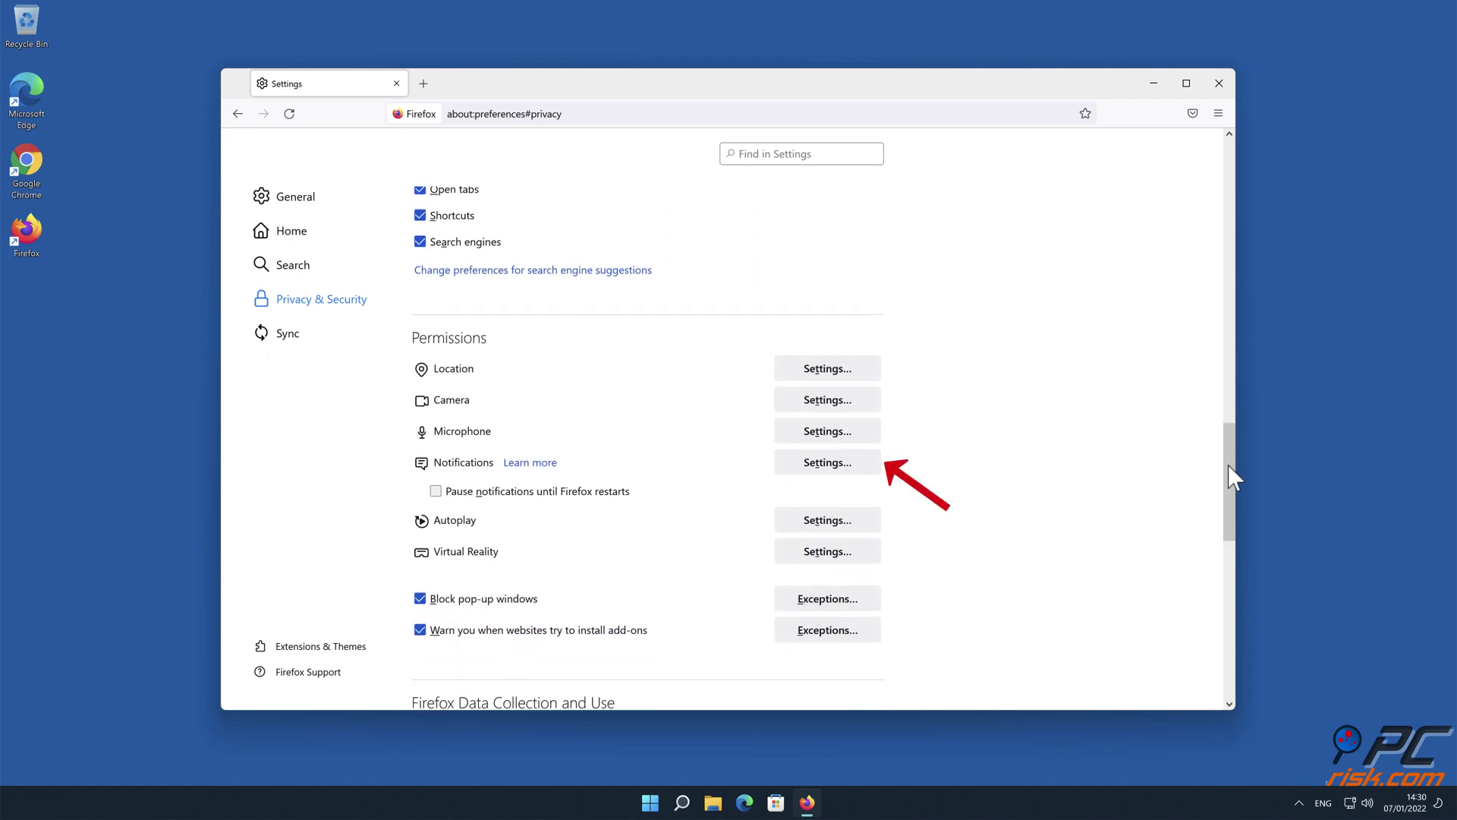
left_click(865, 462)
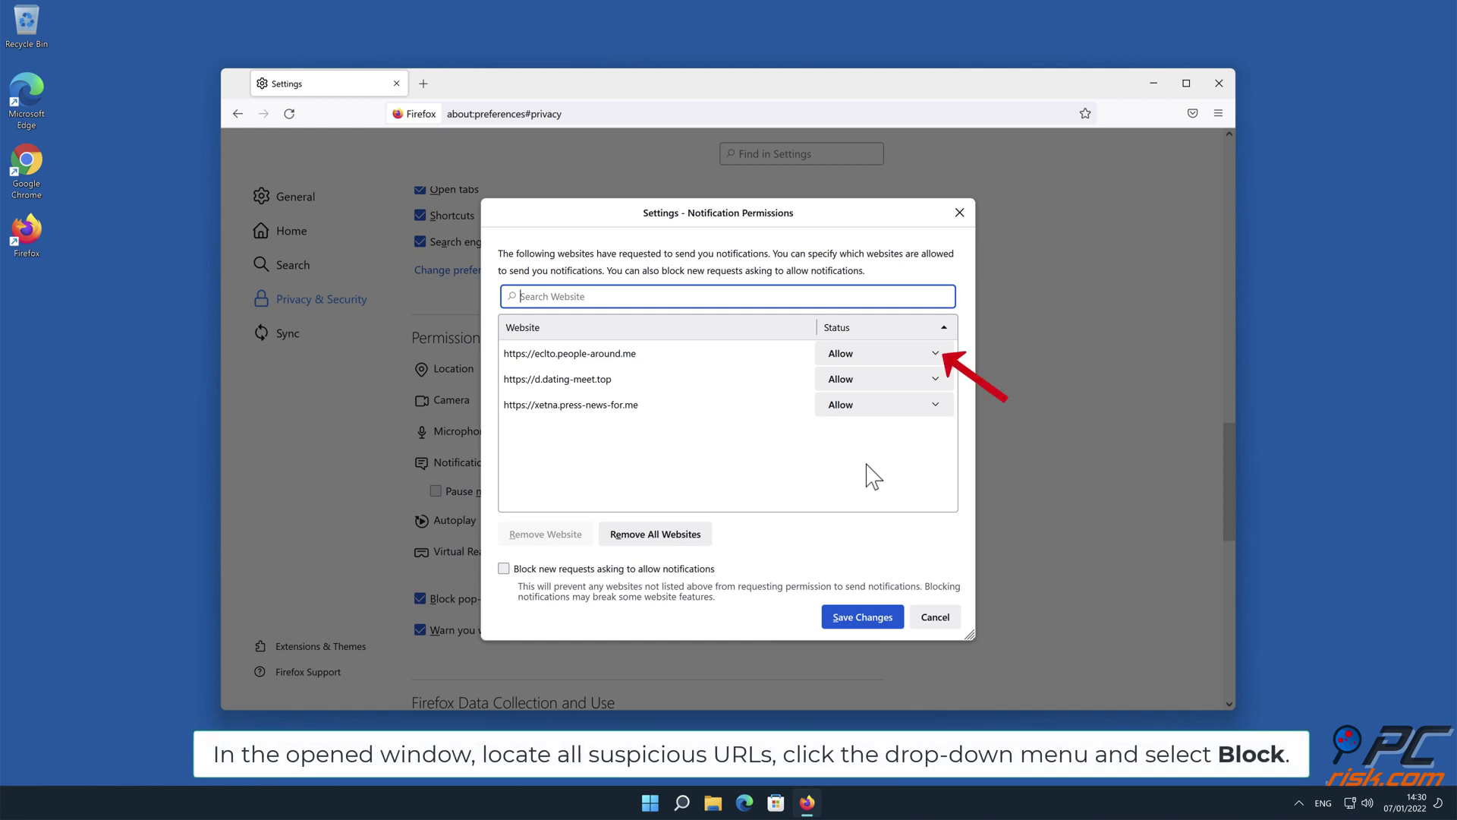
- Reveal the Allow/Block status choices for eclto.people-around.me, currently Allow
left_click(934, 354)
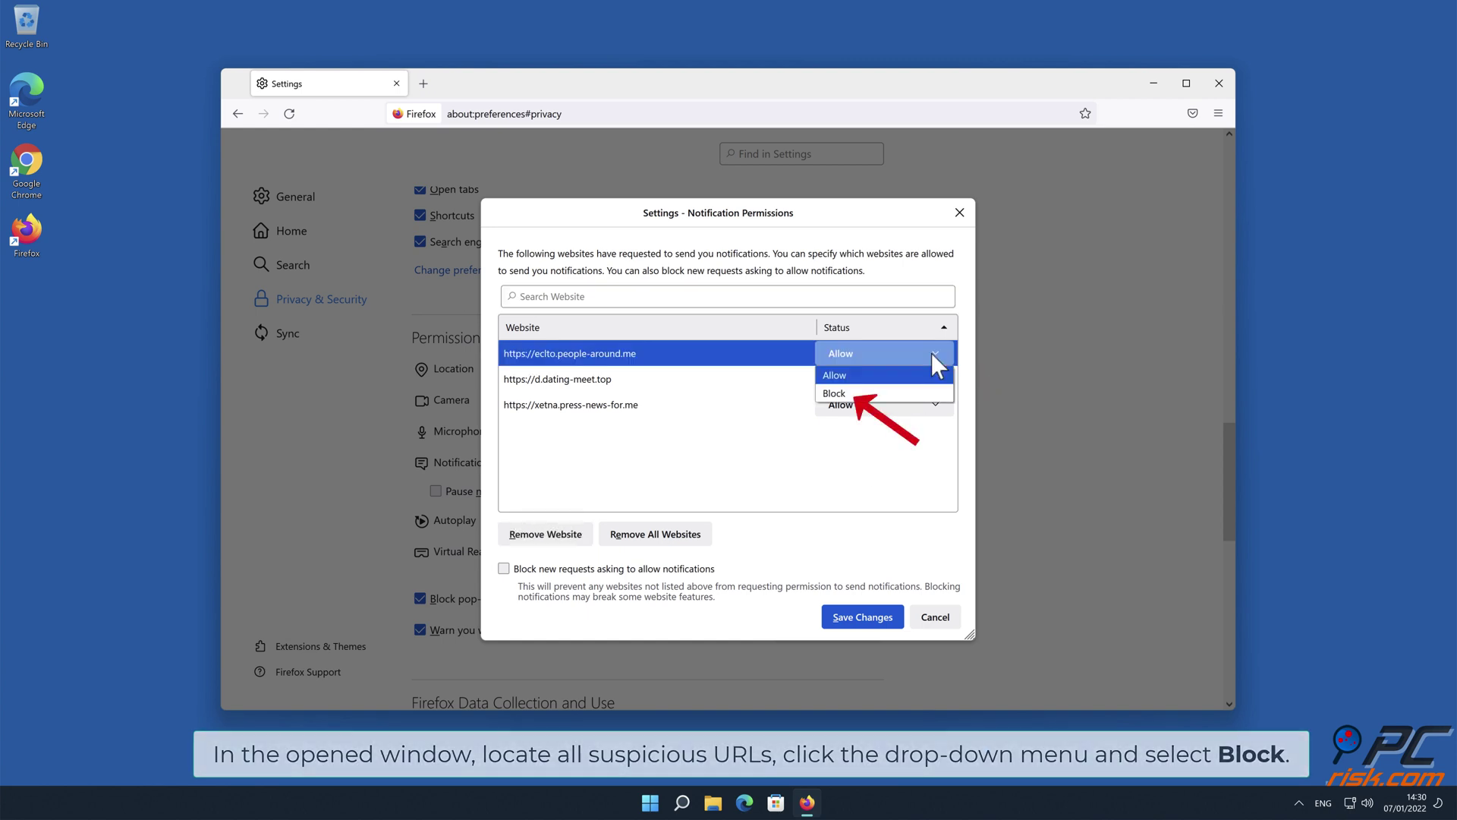